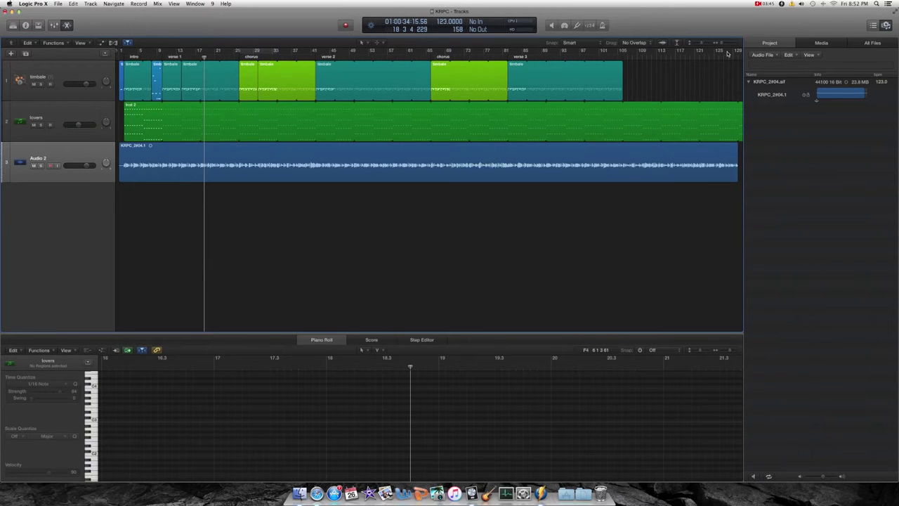
Zoom in horizontally on the opening bars and place the playhead at bar 2.
click(724, 44)
scroll(367, 220, left, 10)
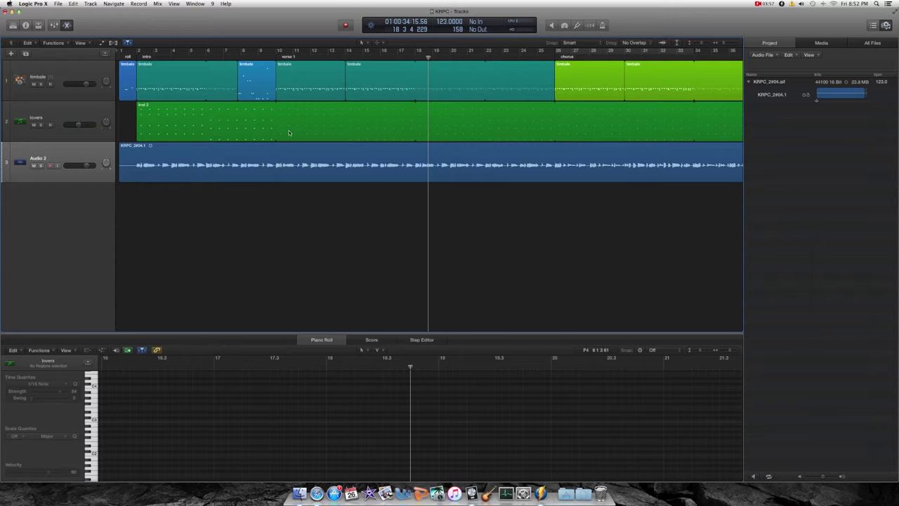
click(138, 57)
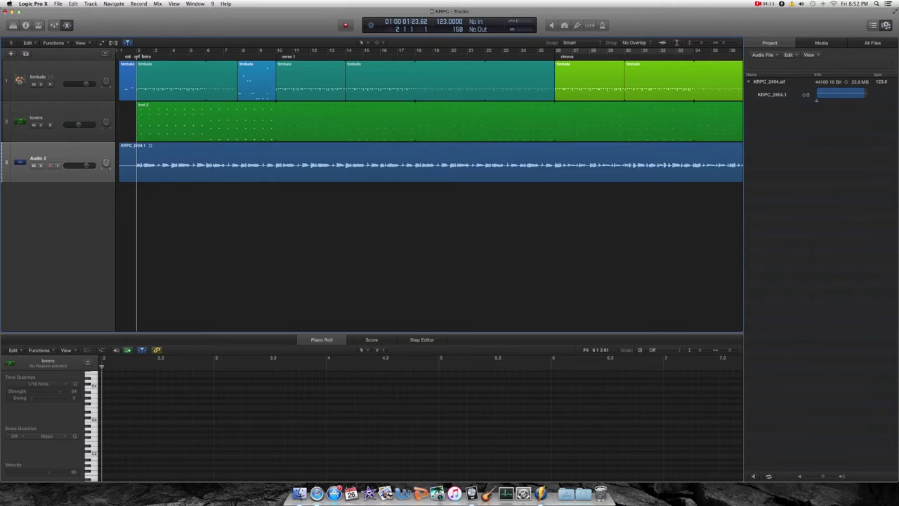
Cycle bars 2 to 8, play the section, then extend the cycle range to bar 10.
drag(139, 55, 242, 54)
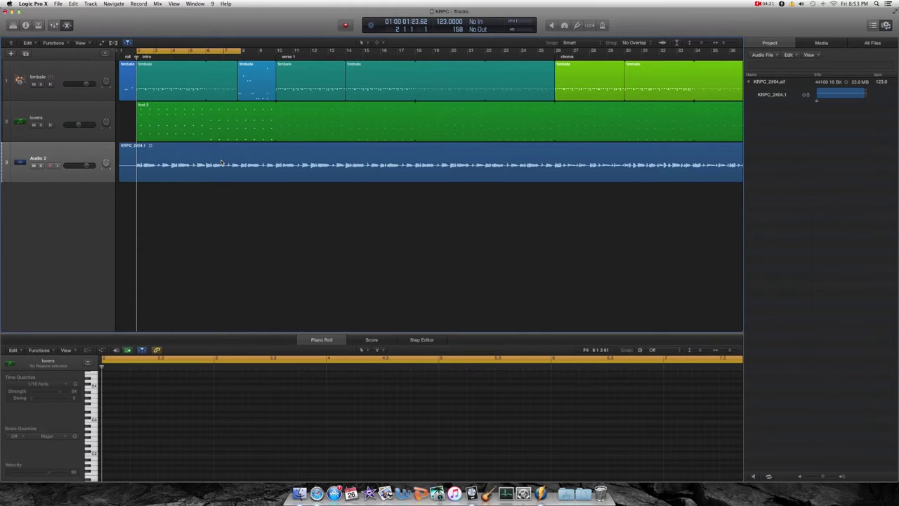
key(space)
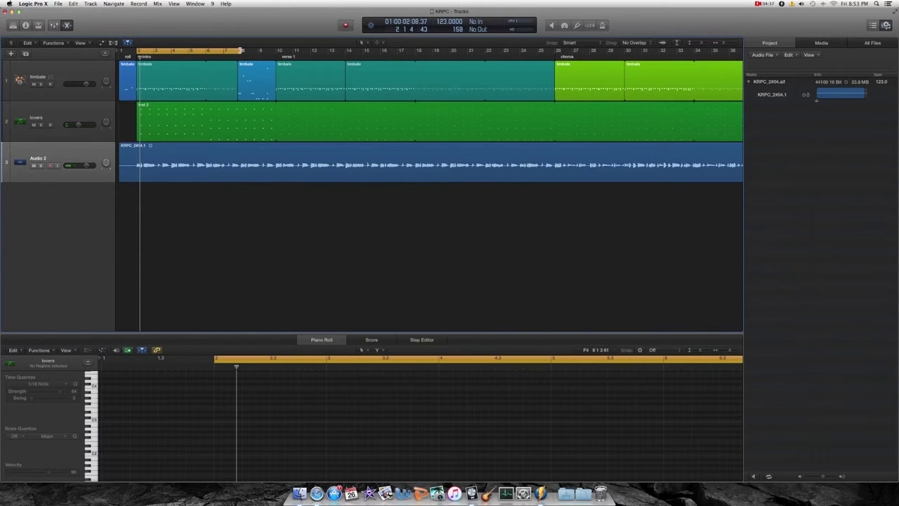
drag(240, 50, 277, 51)
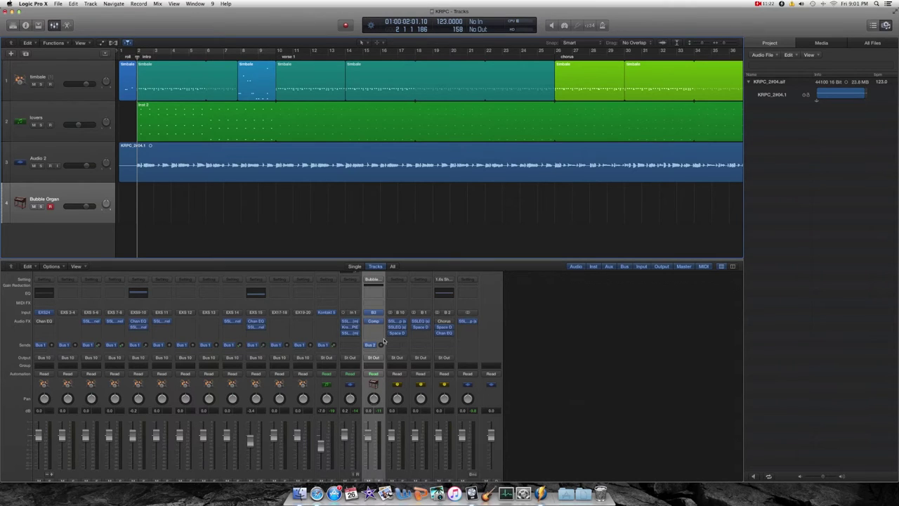
Open the Vintage B3 instrument window on the Bubble Organ channel strip.
click(373, 312)
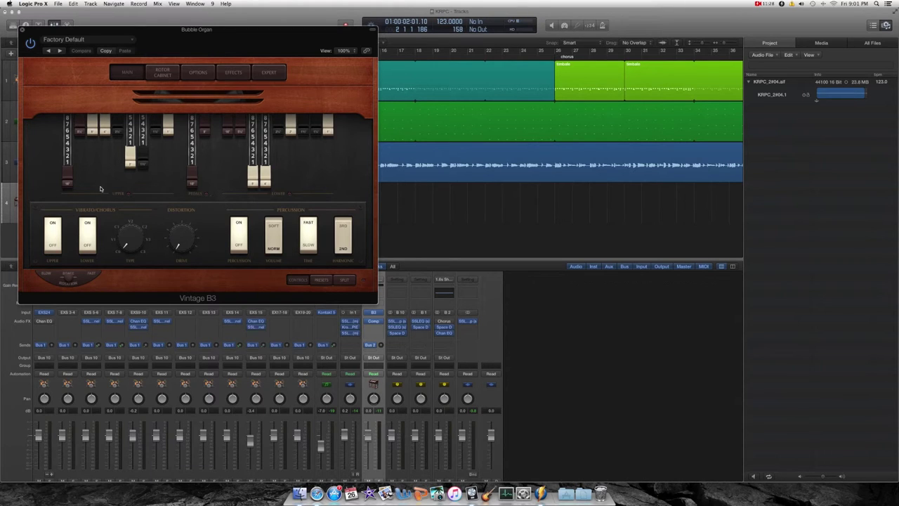
Review the B3's Rotor Cabinet, Options, Effects and Expert tabs, then set compressor threshold to -14.5 dB.
click(162, 74)
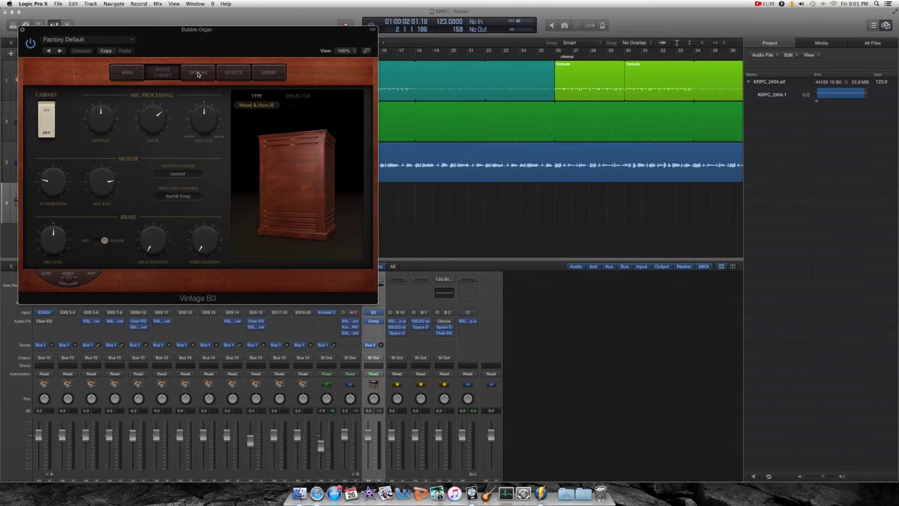
click(198, 74)
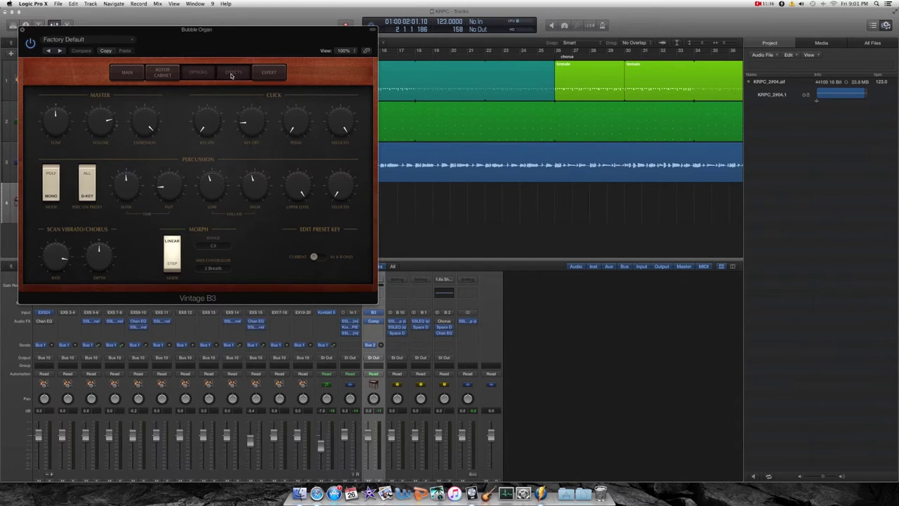
click(232, 73)
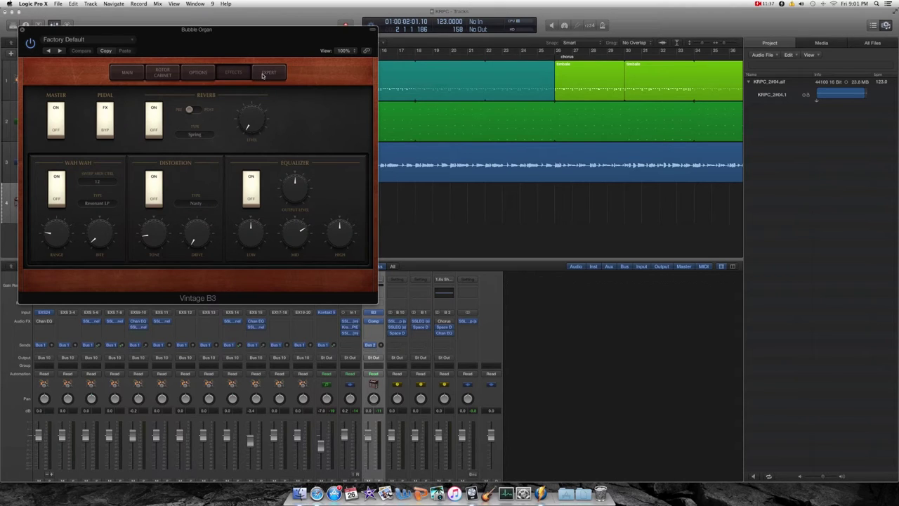
click(269, 73)
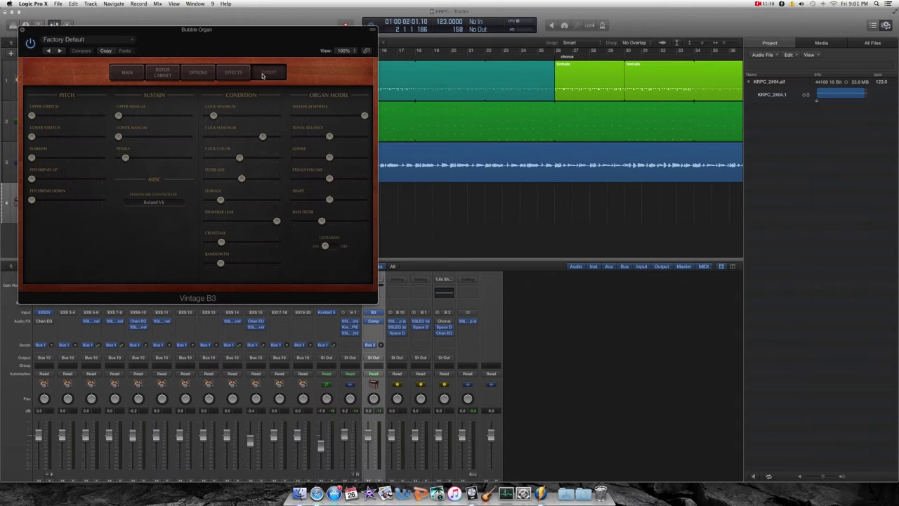
click(24, 31)
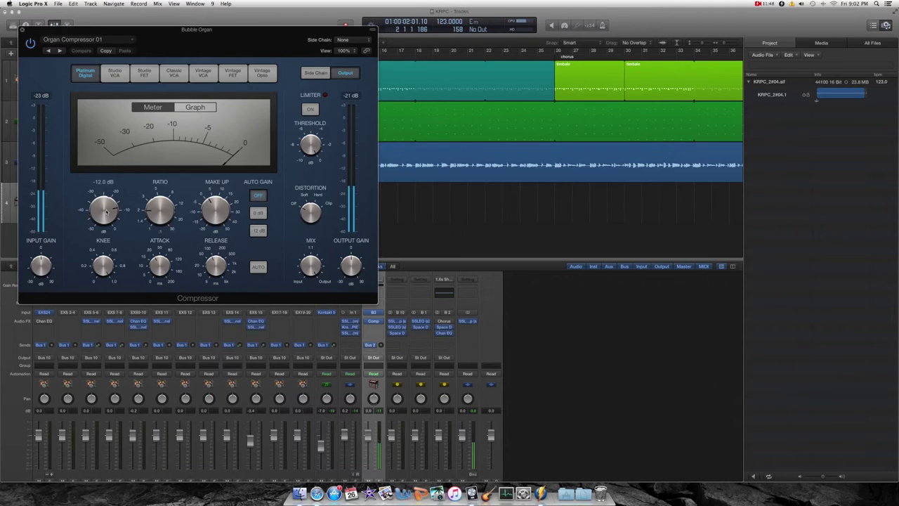
drag(104, 209, 109, 226)
Close the Compressor window and return the playhead to the project start.
click(21, 31)
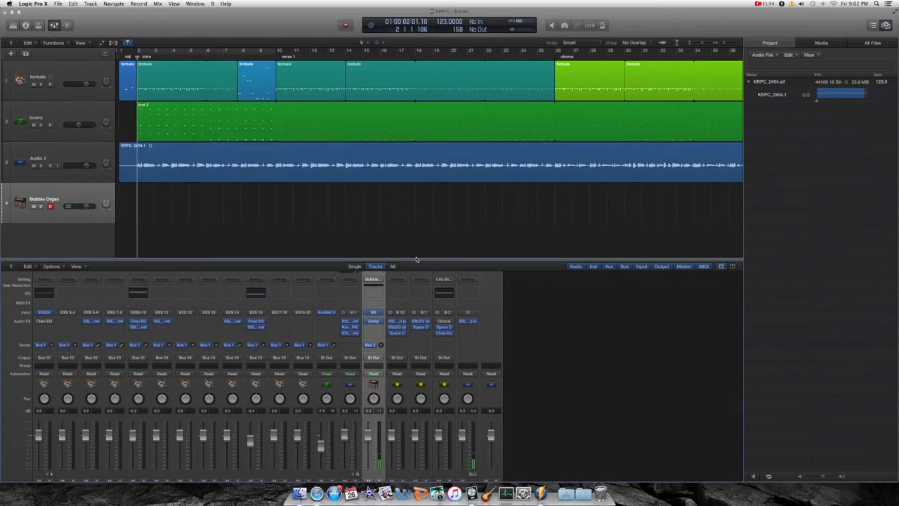
key(Return)
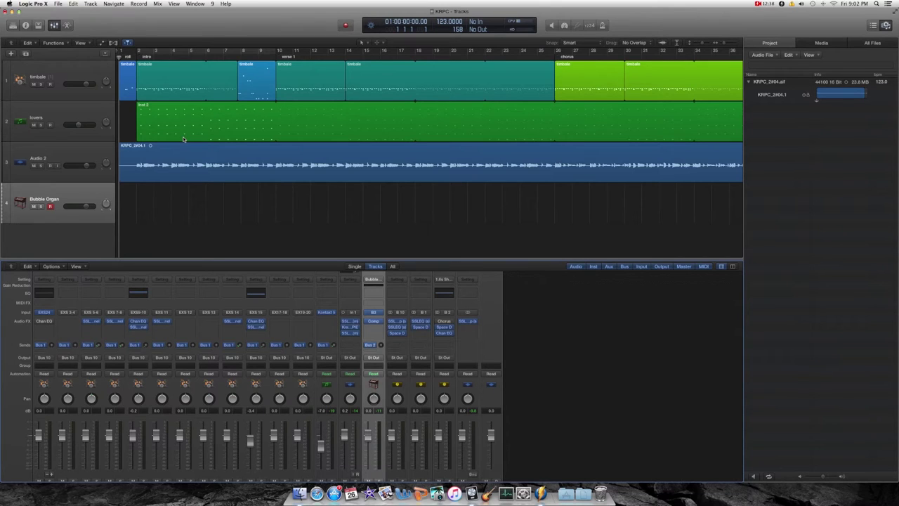
Open the timbale region's notes, record and undo a trial Bubble Organ take, then record again.
double_click(159, 88)
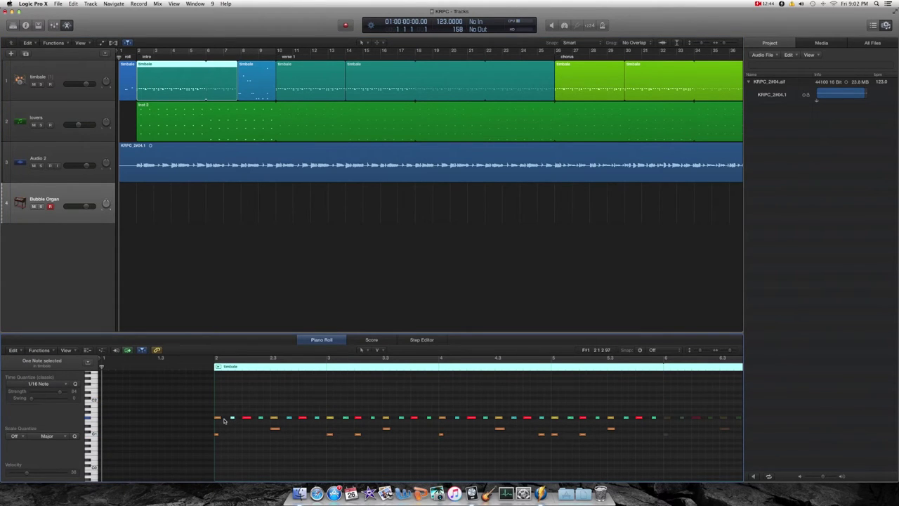
click(35, 195)
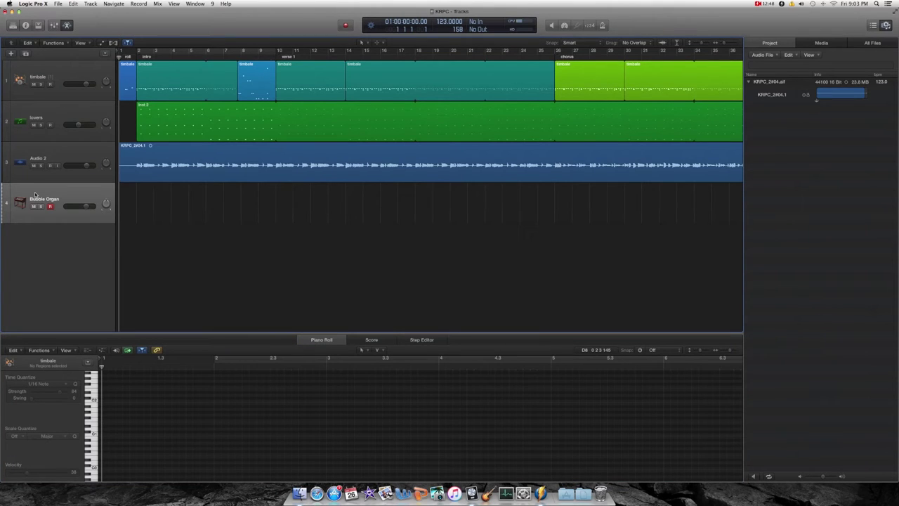
key(r)
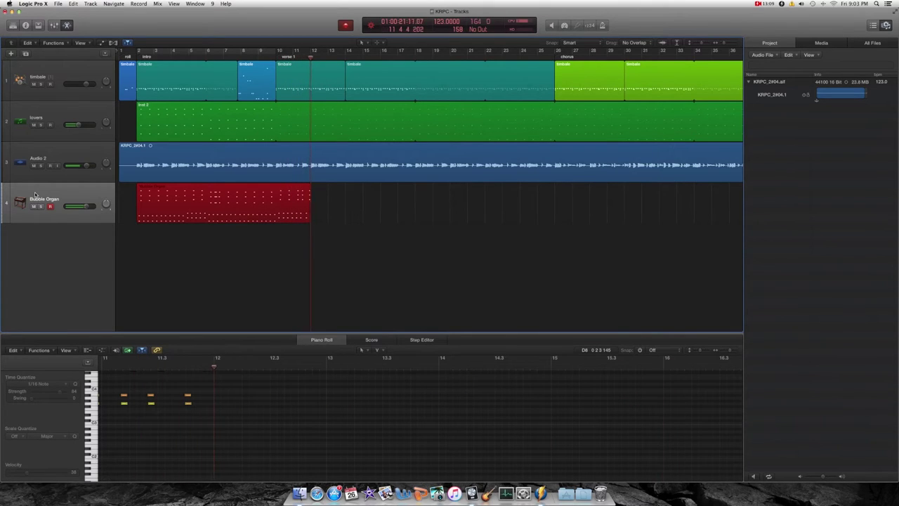
key(space)
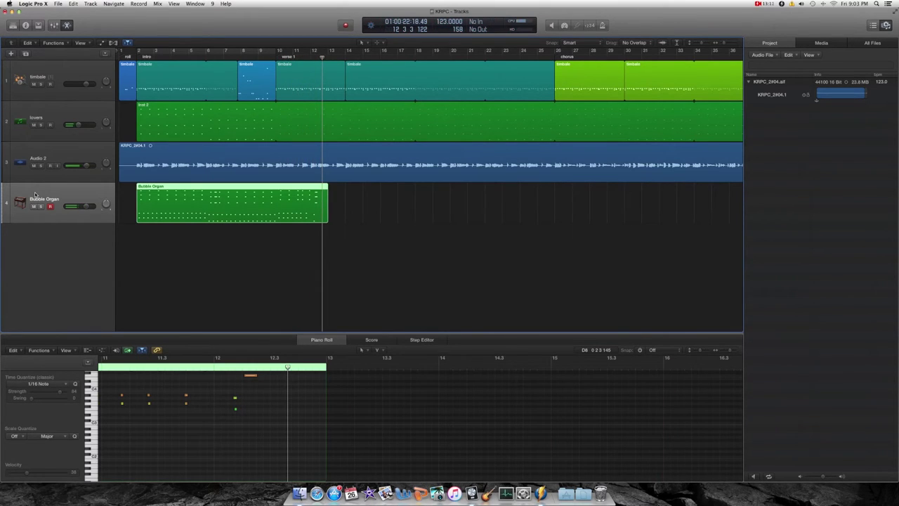
key(super+z)
key(Return)
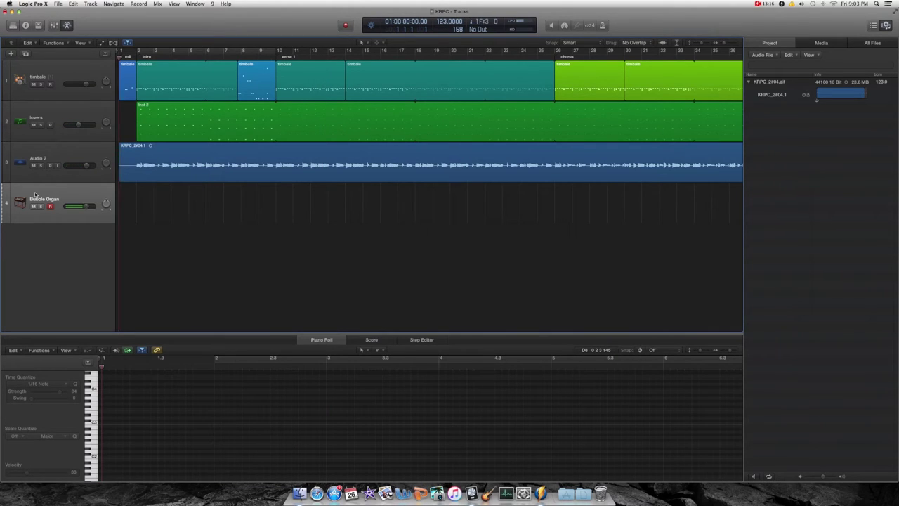
key(r)
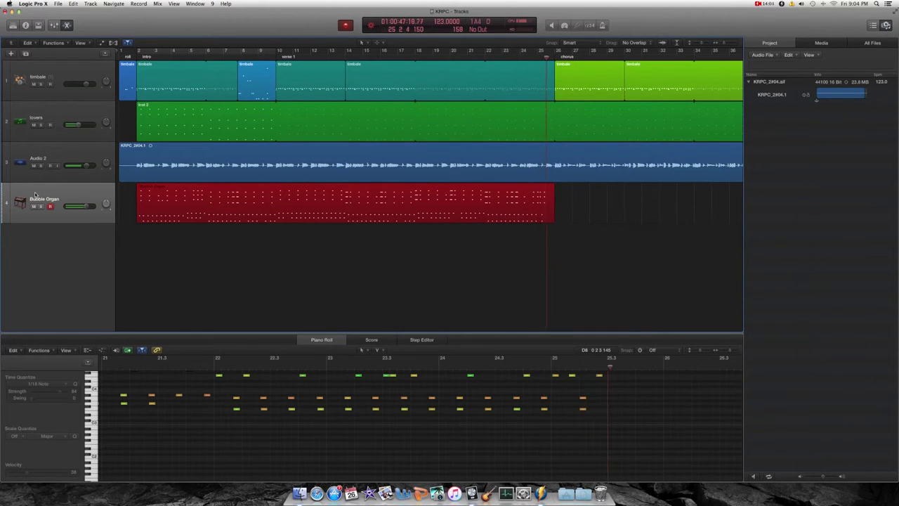
Stop the Bubble Organ recording at the bar 26 chorus and halt the transport.
key(shift+r)
key(space)
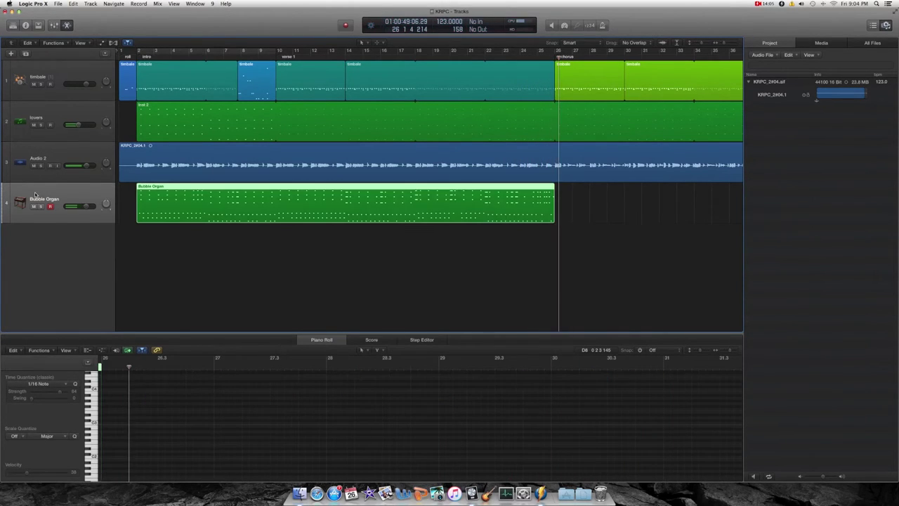
Deselect the new organ region and scroll the arrangement to the right.
click(291, 281)
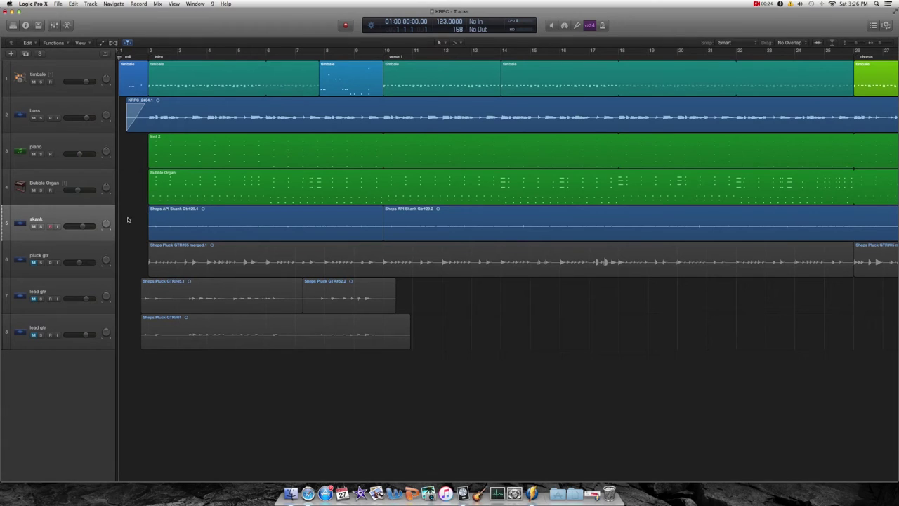
scroll(504, 68, right, 1)
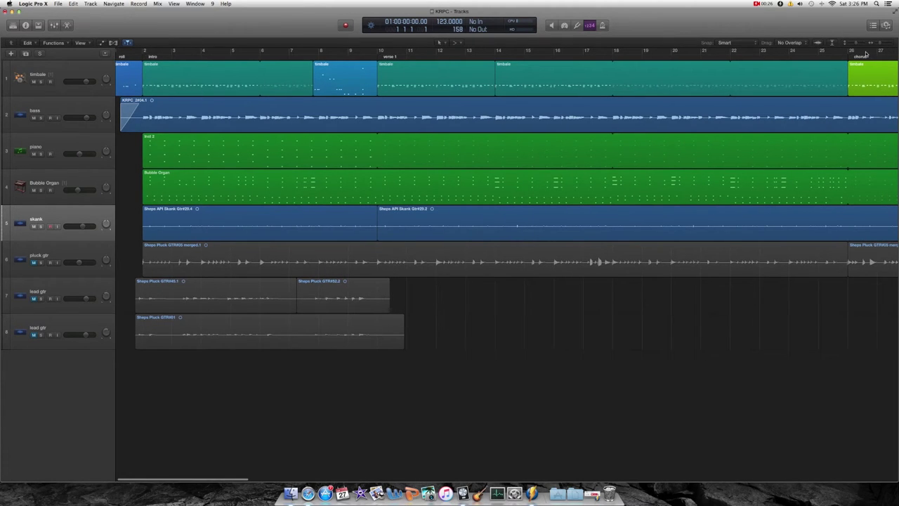
Play the song, solo then unsolo the skank track, and show the Mixer beneath the tracks.
click(878, 44)
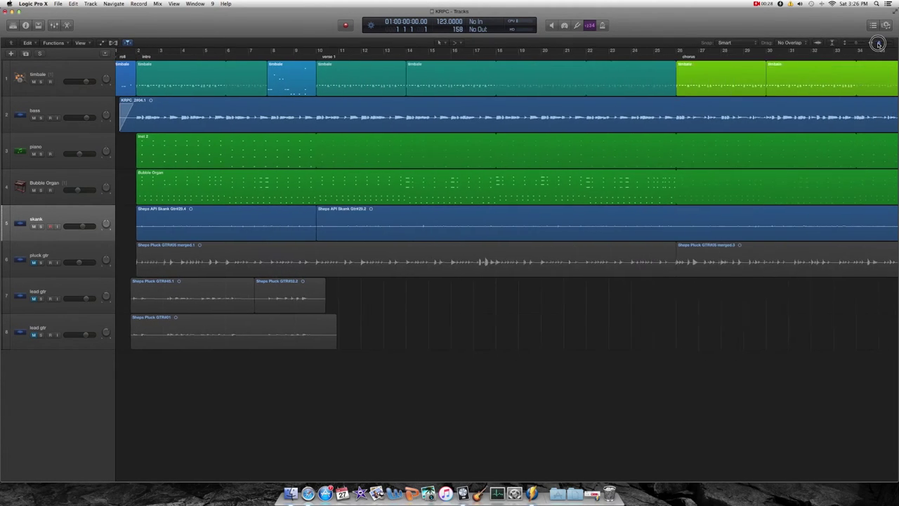
drag(879, 44, 875, 45)
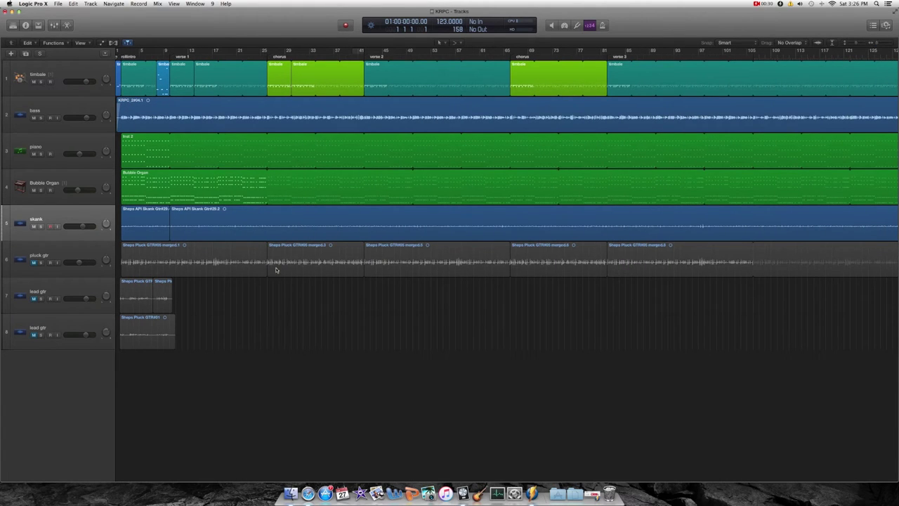
drag(869, 45, 857, 45)
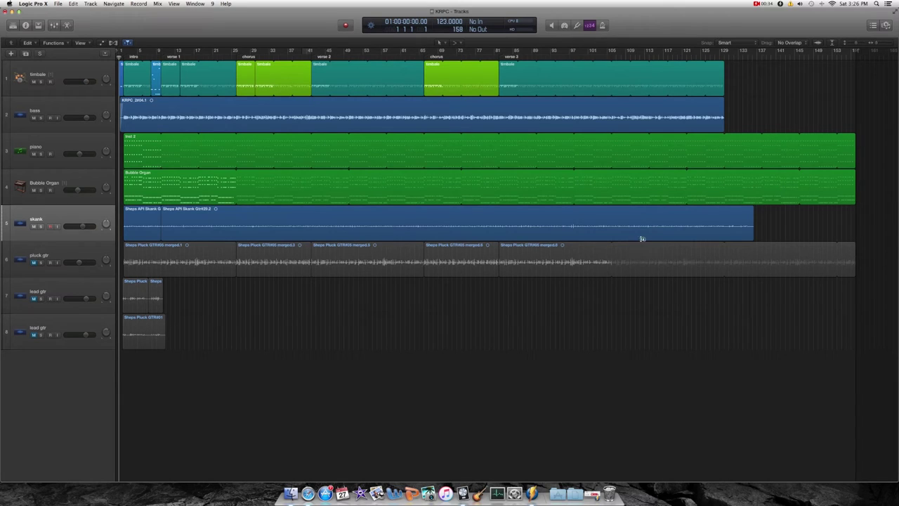
click(878, 43)
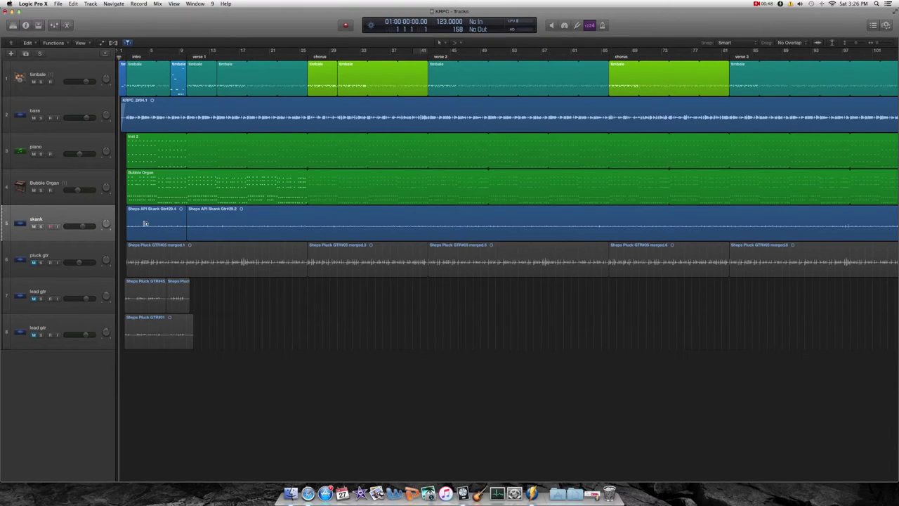
key(space)
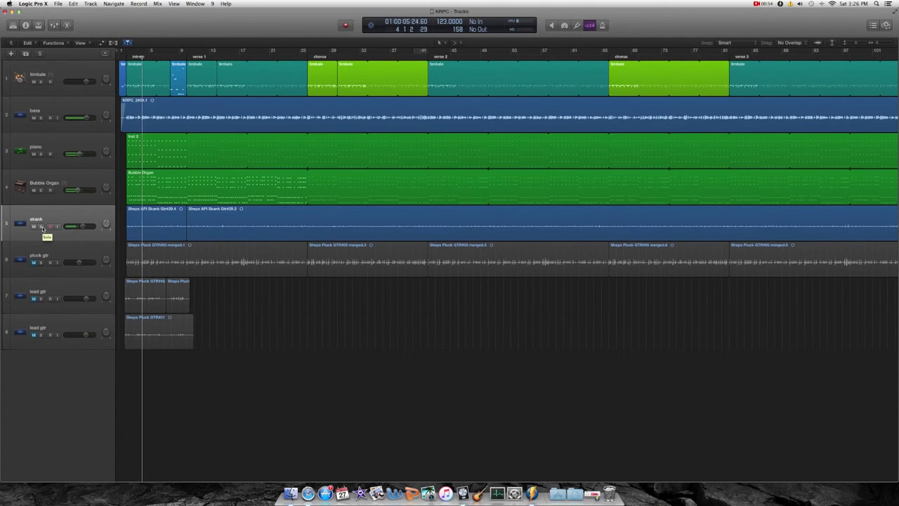
click(41, 226)
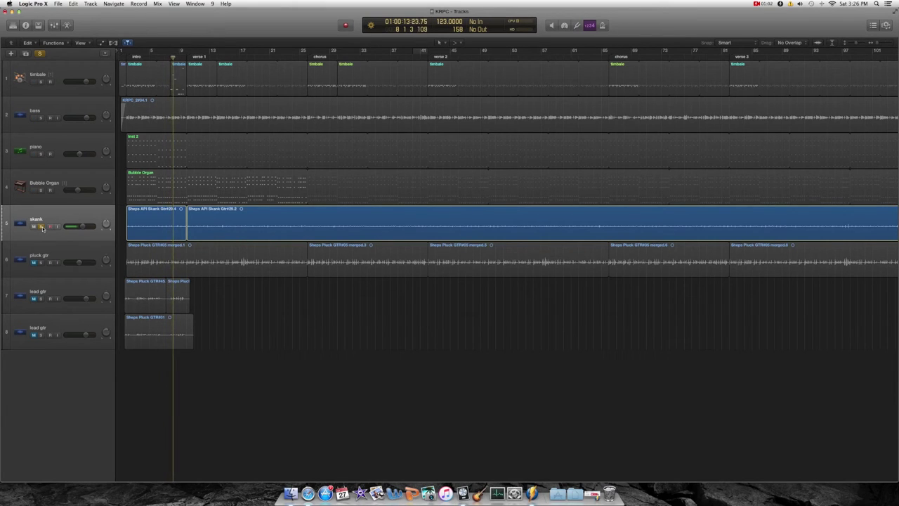
click(41, 226)
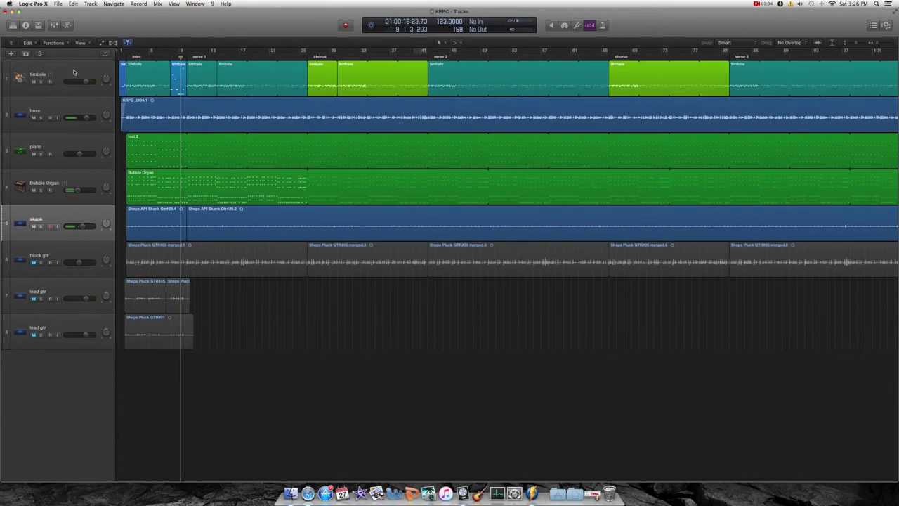
key(x)
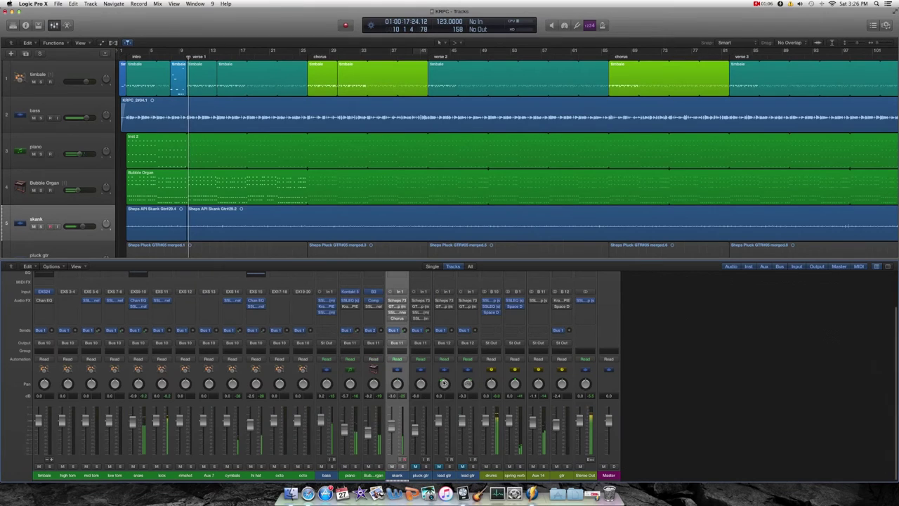
Open skank's Scheps 73 window, move it aside, play with skank soloed, and open its GTR Amp.
click(397, 300)
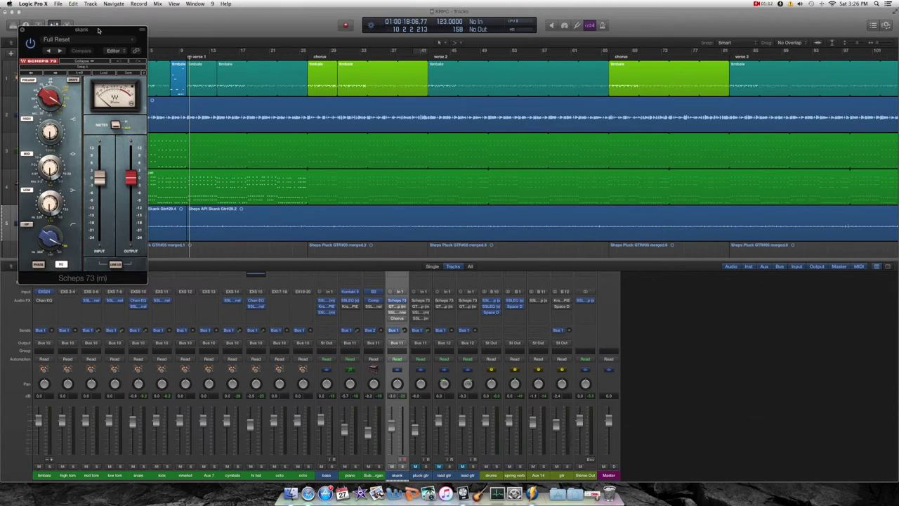
drag(98, 30, 457, 62)
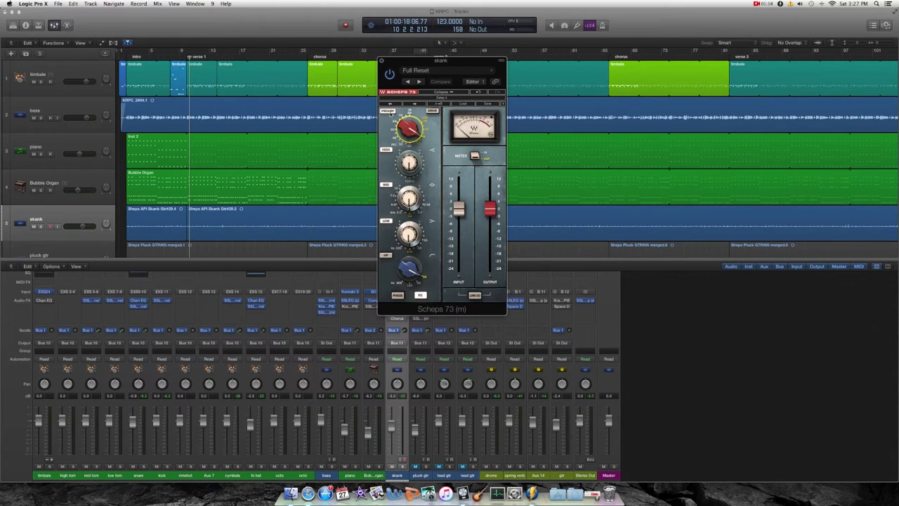
key(space)
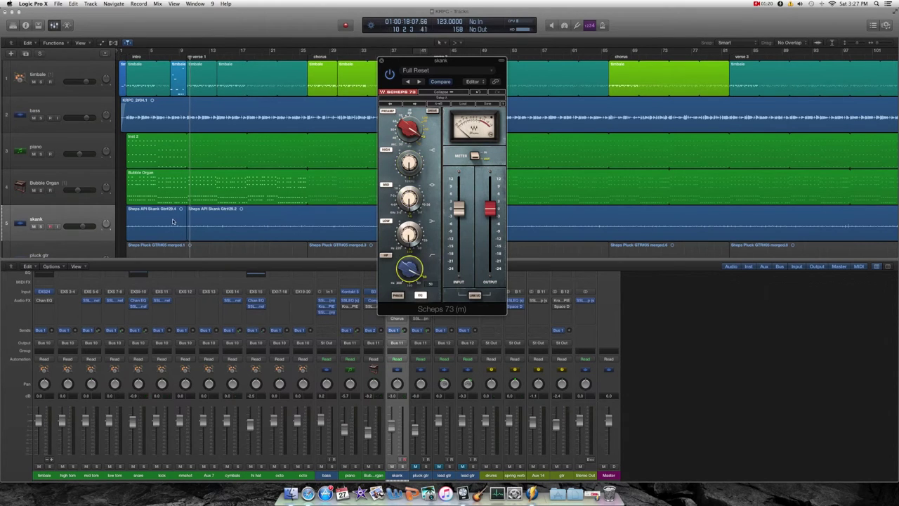
key(s)
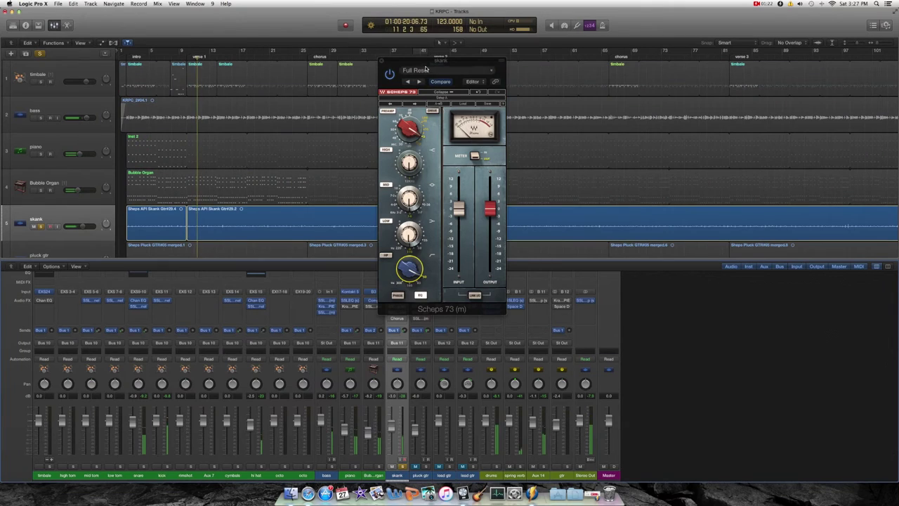
drag(435, 62, 569, 80)
click(397, 307)
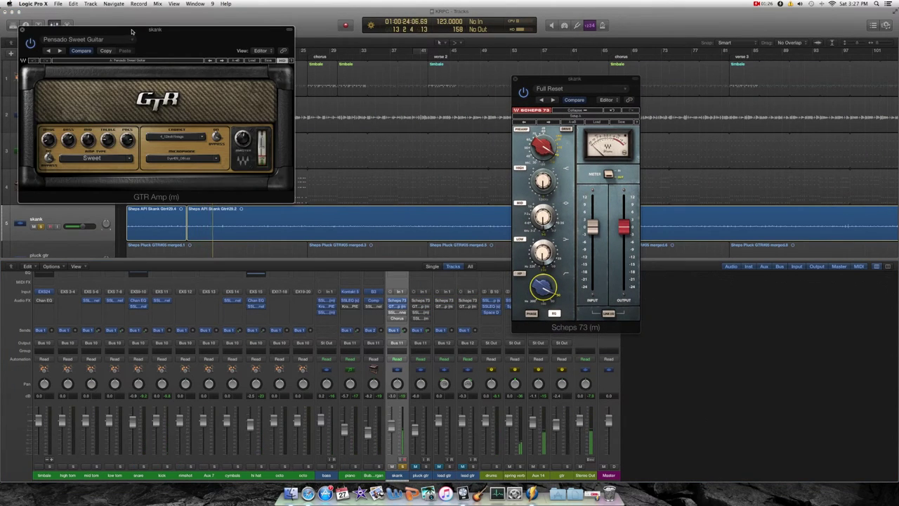
Centre the GTR Amp window, engage the Scheps 73 drive, and open the skank's SSL G-Channel beside it.
drag(130, 31, 340, 71)
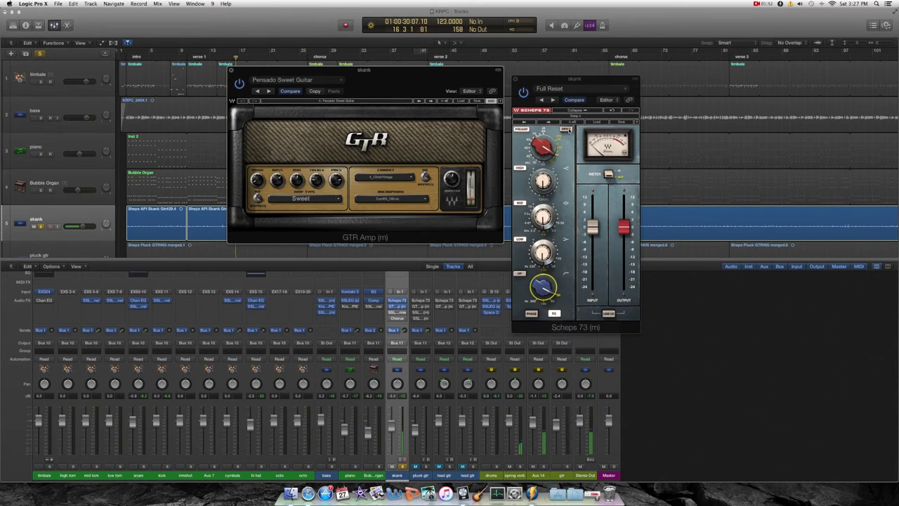
click(567, 130)
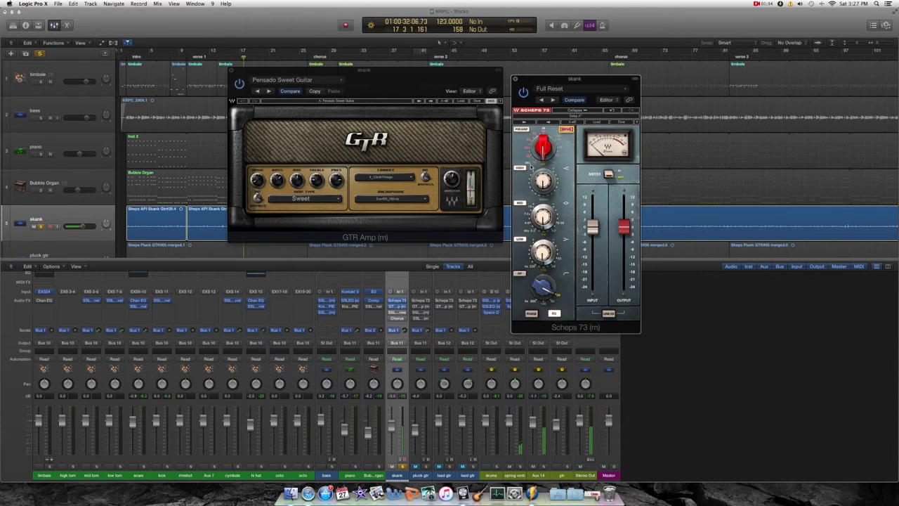
click(397, 313)
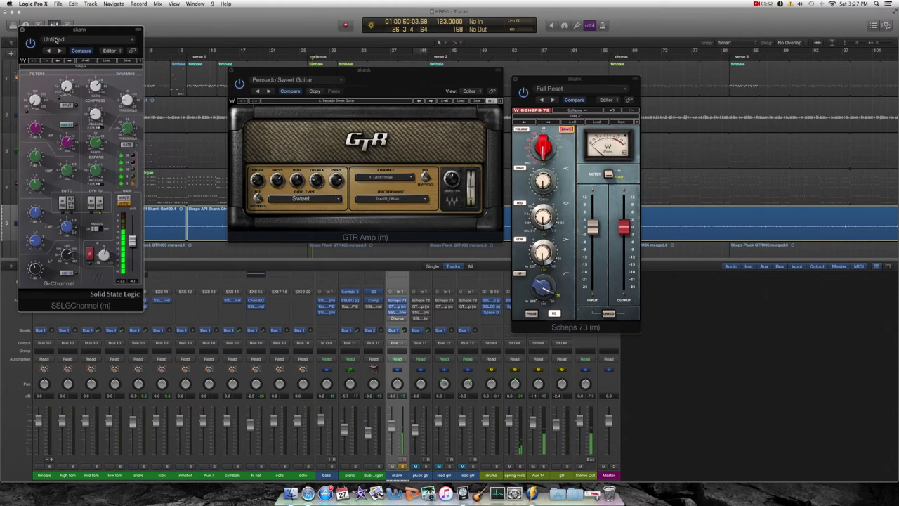
drag(57, 39, 678, 101)
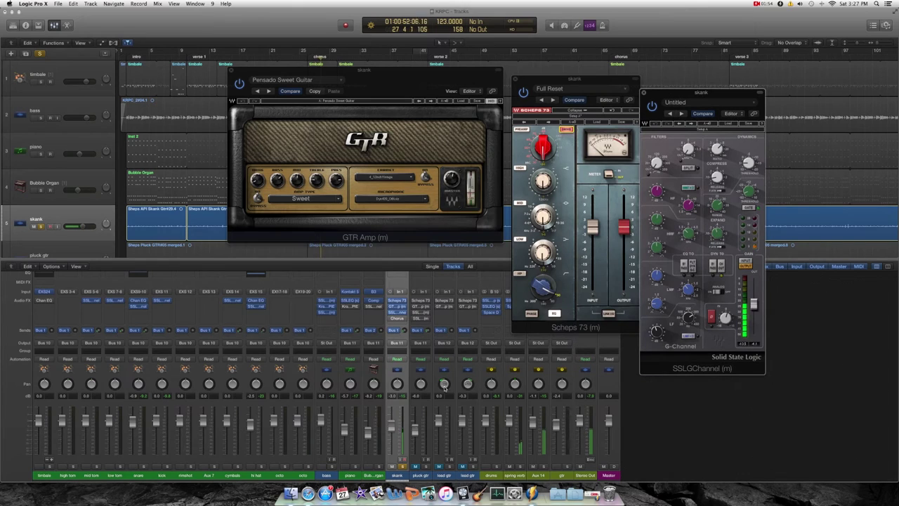
Unsolo the skank, check its Chorus plugin, then close the Chorus and GTR Amp windows.
click(402, 467)
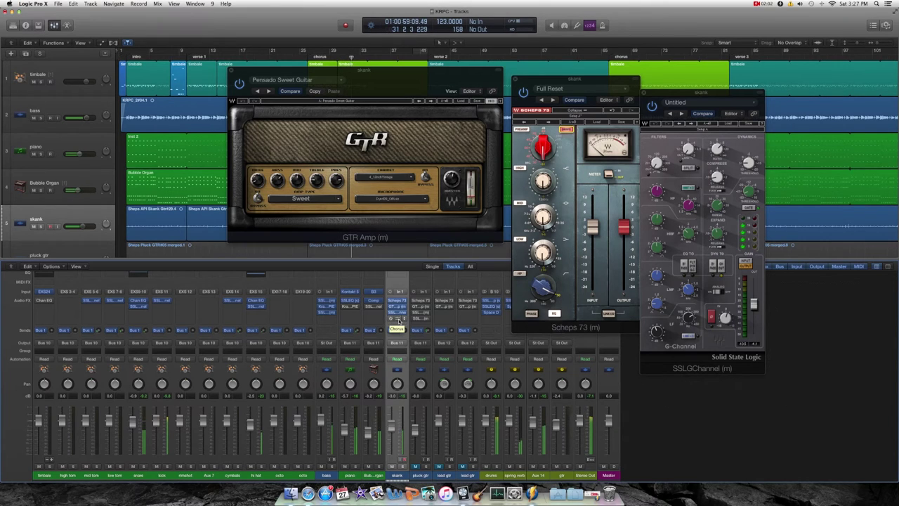
click(398, 319)
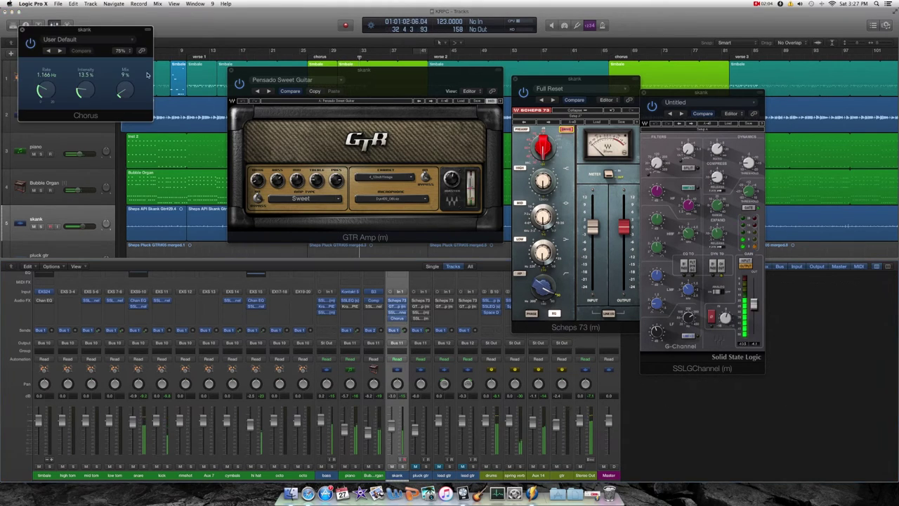
drag(105, 36, 297, 265)
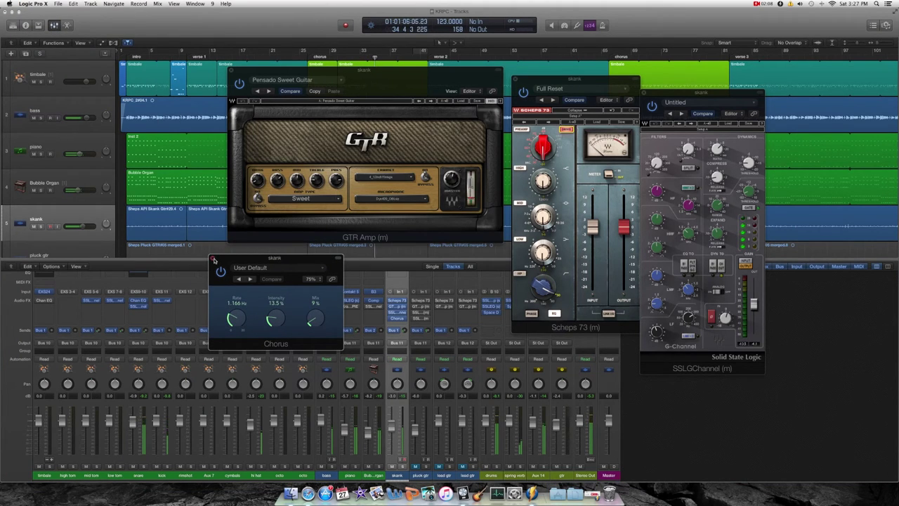
click(213, 259)
click(232, 70)
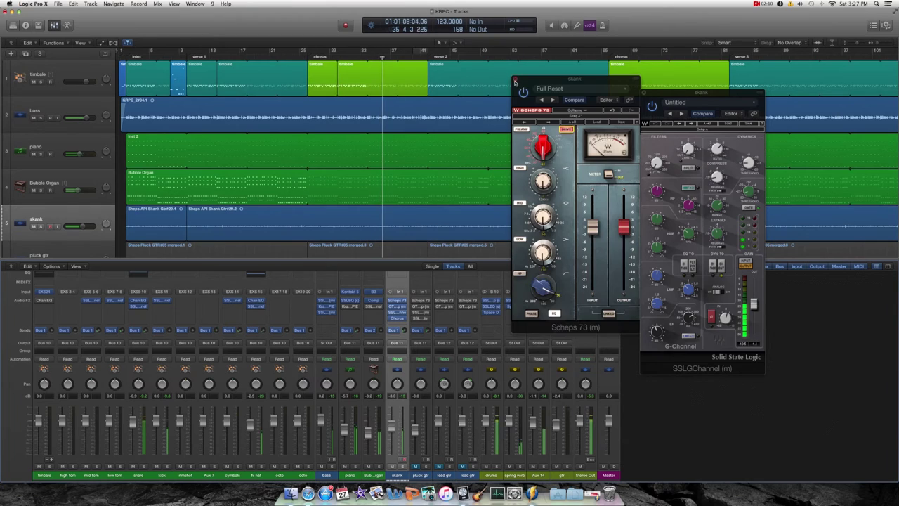
Close the Scheps 73 and SSL G-Channel windows, lower skank's Bus 1 send, and open piano's Kramer PIE.
click(515, 82)
click(644, 93)
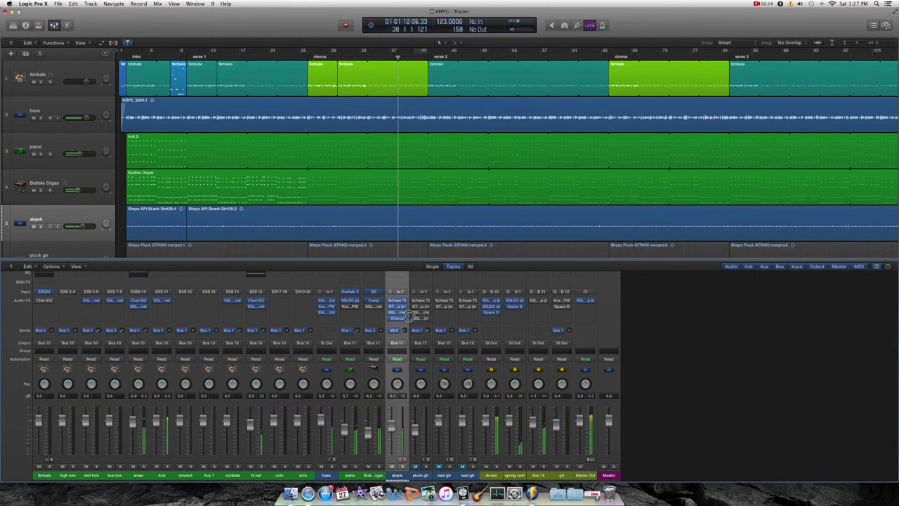
mouse_move(408, 325)
mouse_move(408, 329)
mouse_down()
mouse_move(410, 350)
mouse_move(414, 296)
mouse_move(401, 346)
mouse_up()
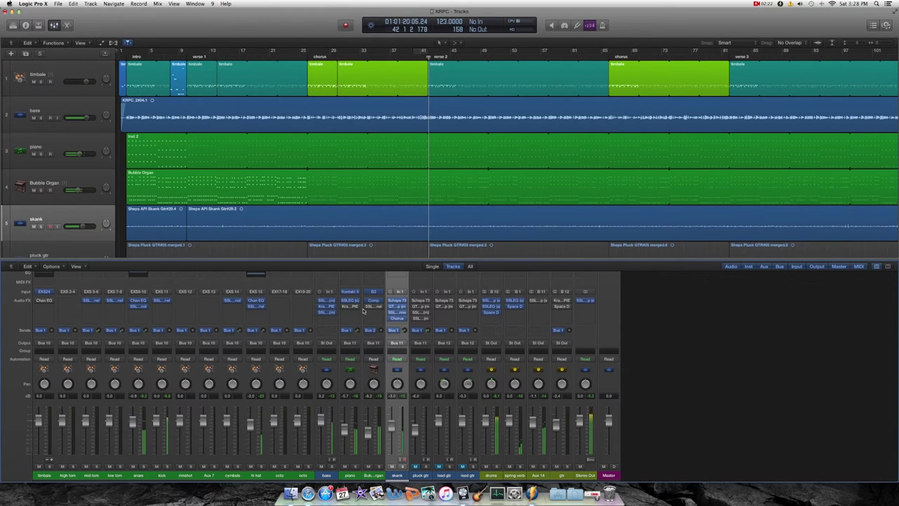
click(351, 309)
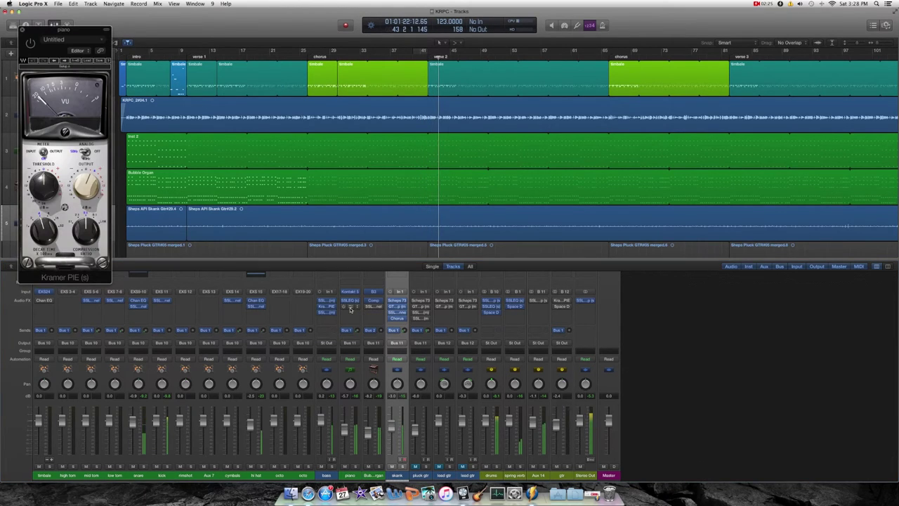
Enable the piano's Kramer PIE and A/B its bypass with piano, Bubble Organ and skank soloed.
click(30, 42)
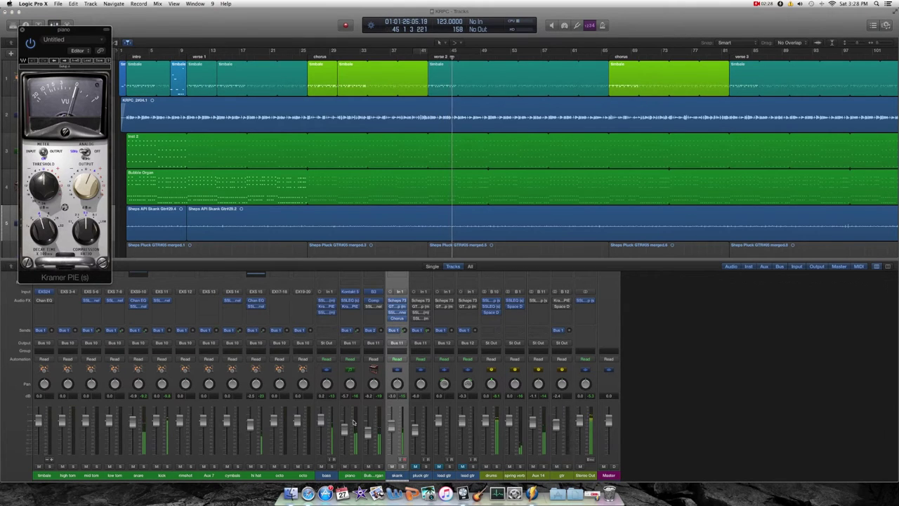
click(355, 475)
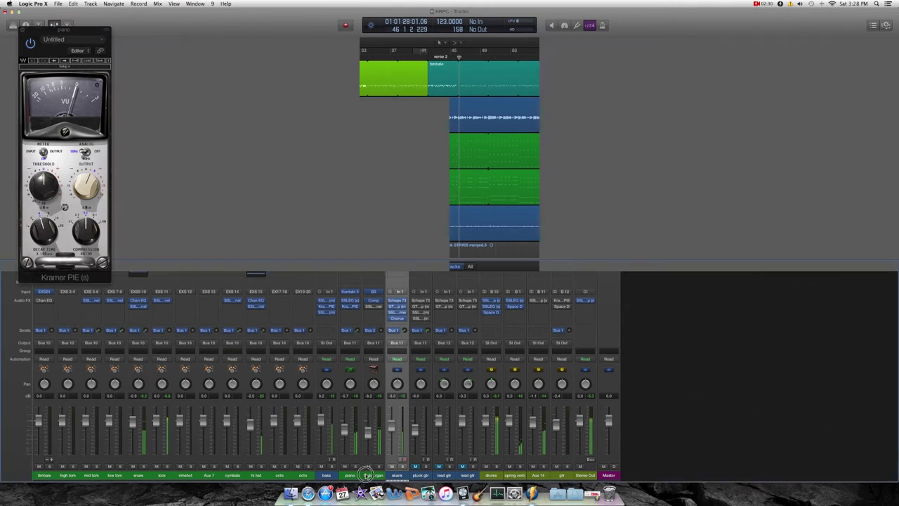
click(355, 467)
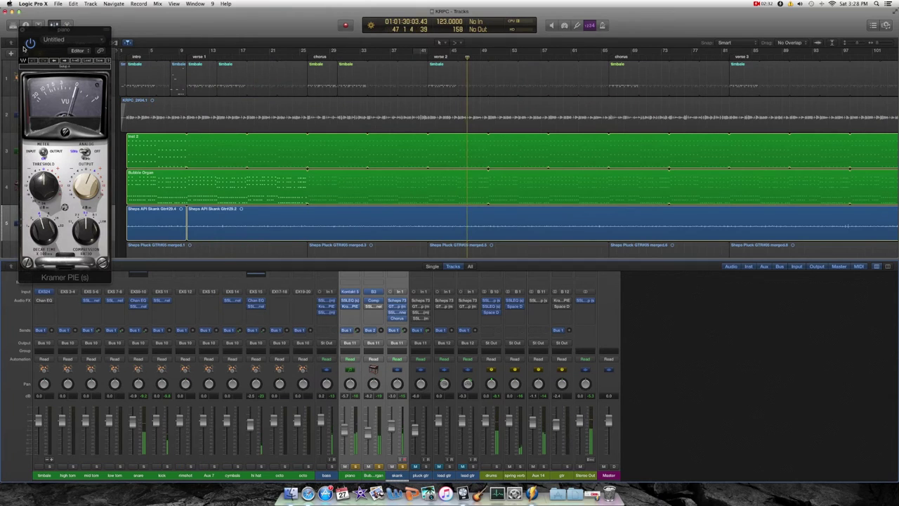
click(30, 42)
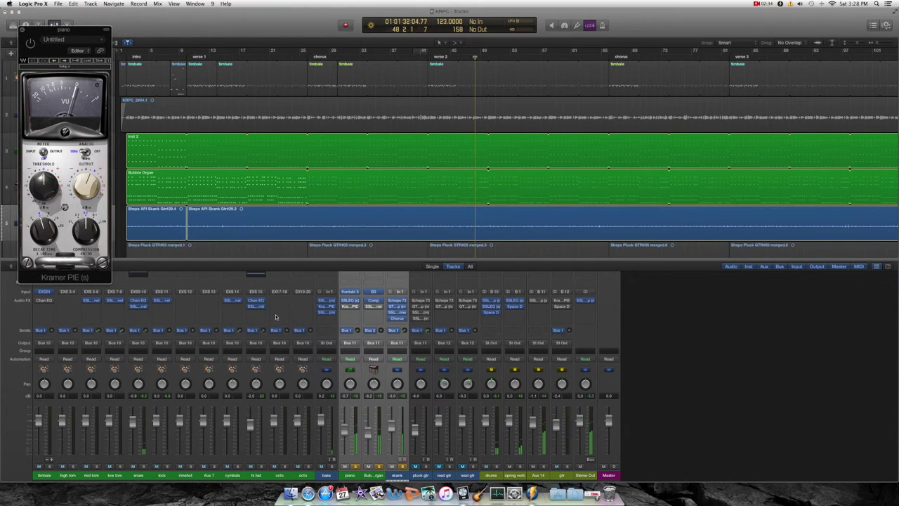
click(30, 42)
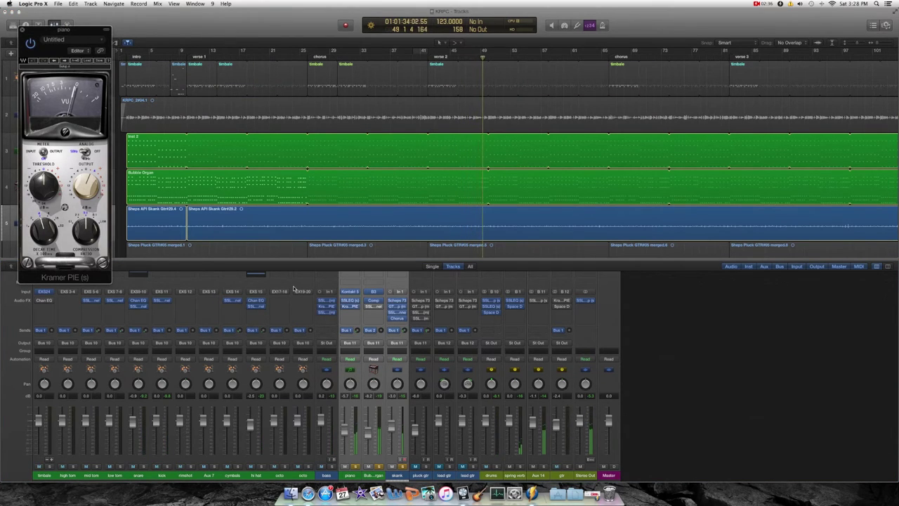
Solo just the piano, A/B the compressor again, close it, then add skank to the solo.
click(379, 467)
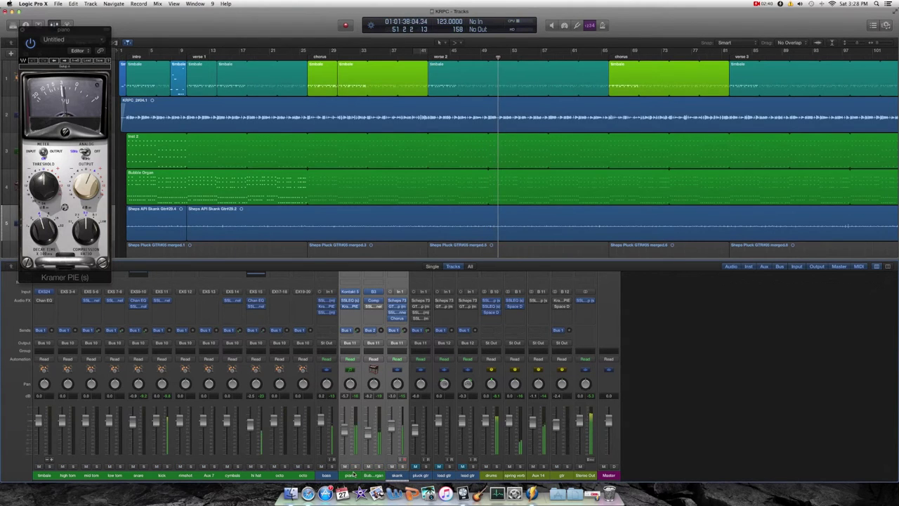
click(355, 466)
drag(63, 31, 332, 58)
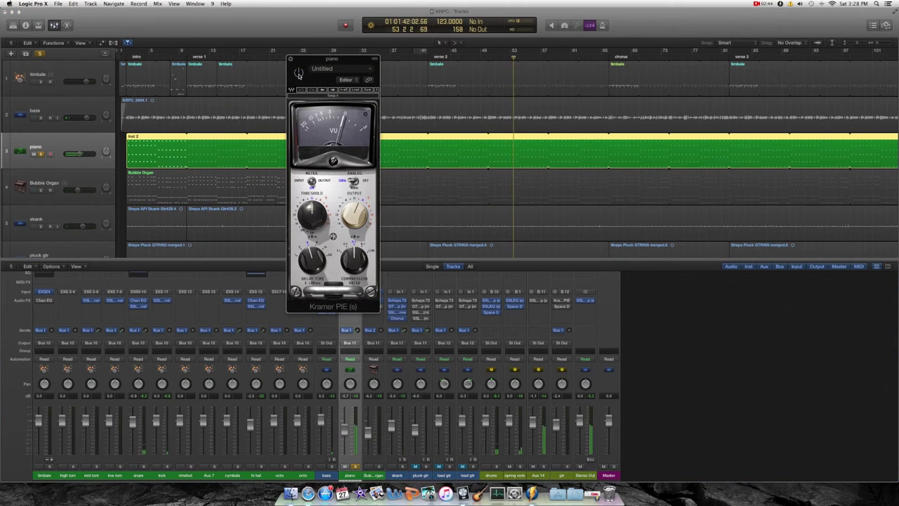
click(299, 73)
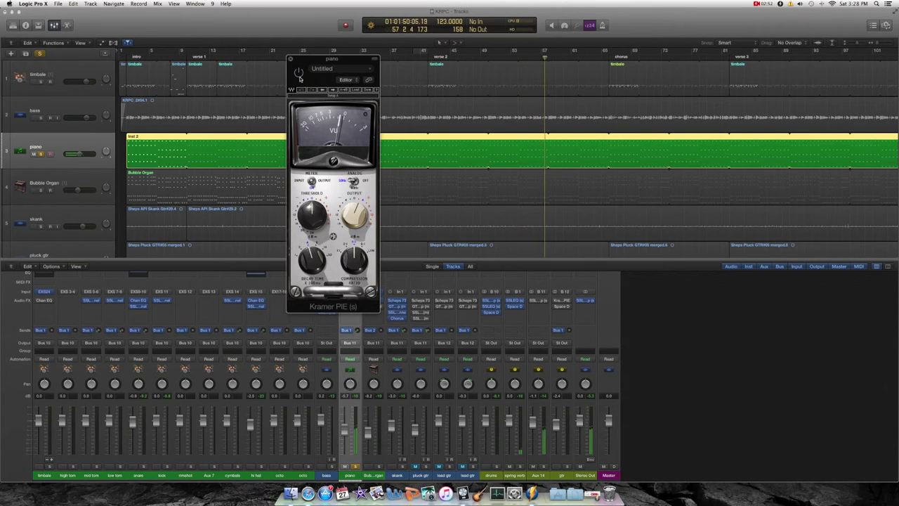
click(299, 74)
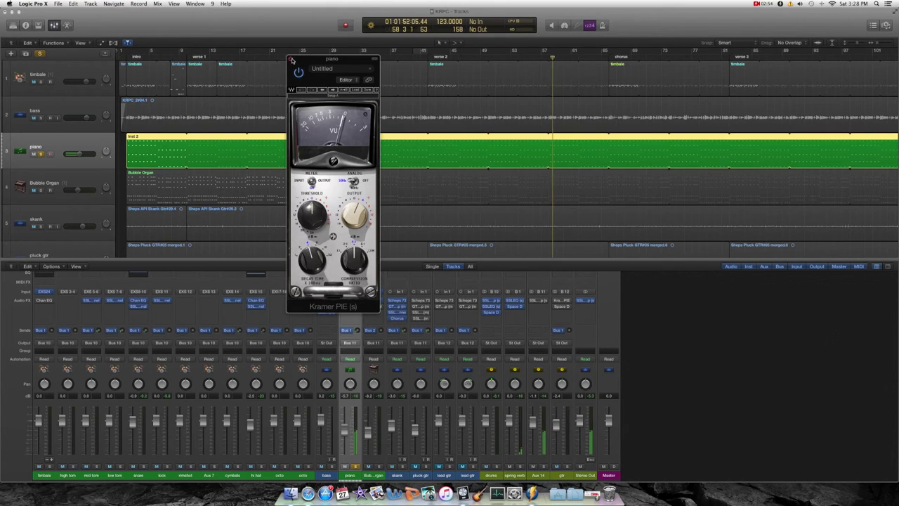
click(290, 58)
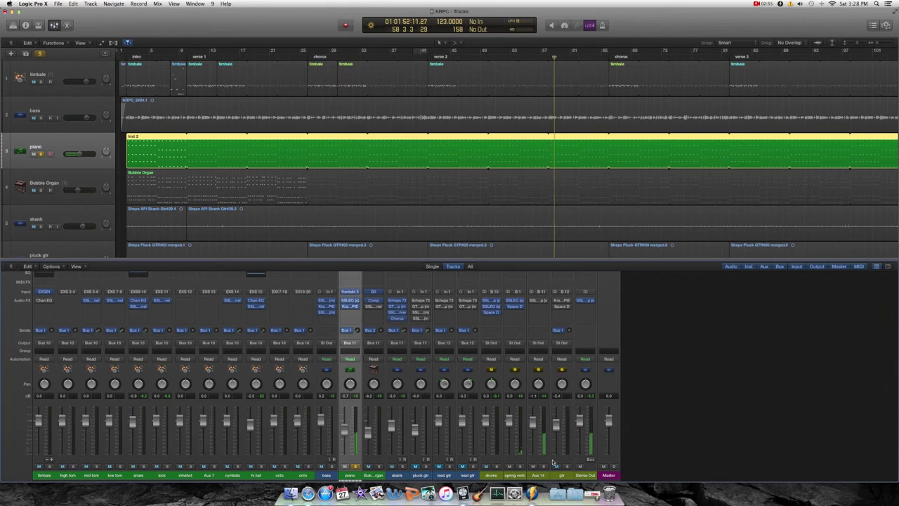
click(403, 466)
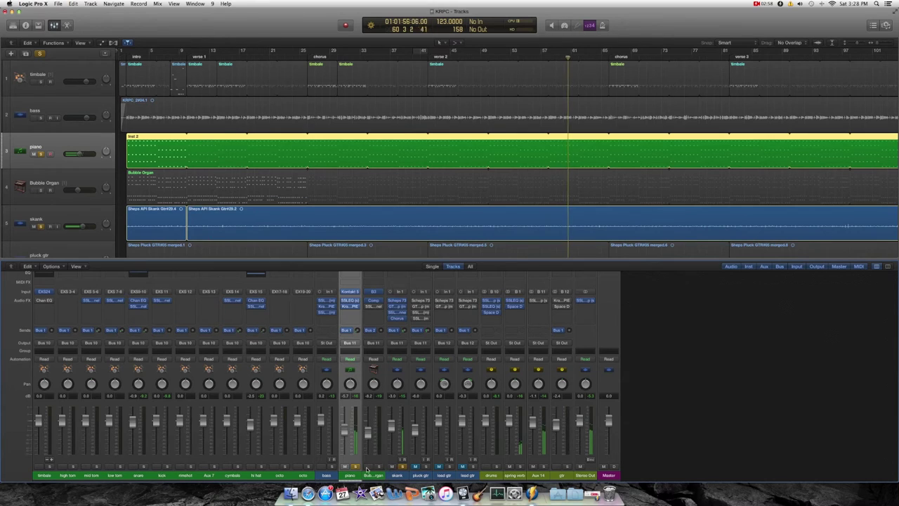
Audition the Bubble Organ's SSLChannel with the organ soloed alone, then solo piano and close the plugin.
click(373, 307)
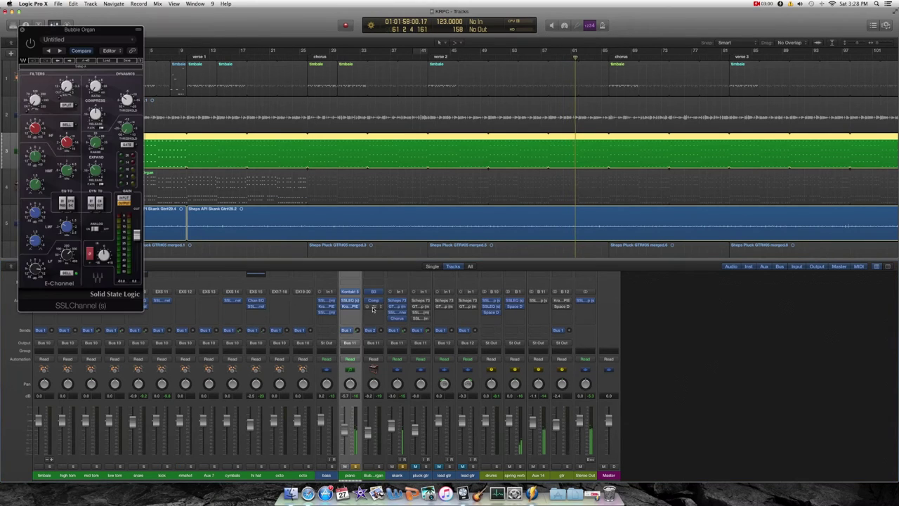
drag(84, 32, 314, 67)
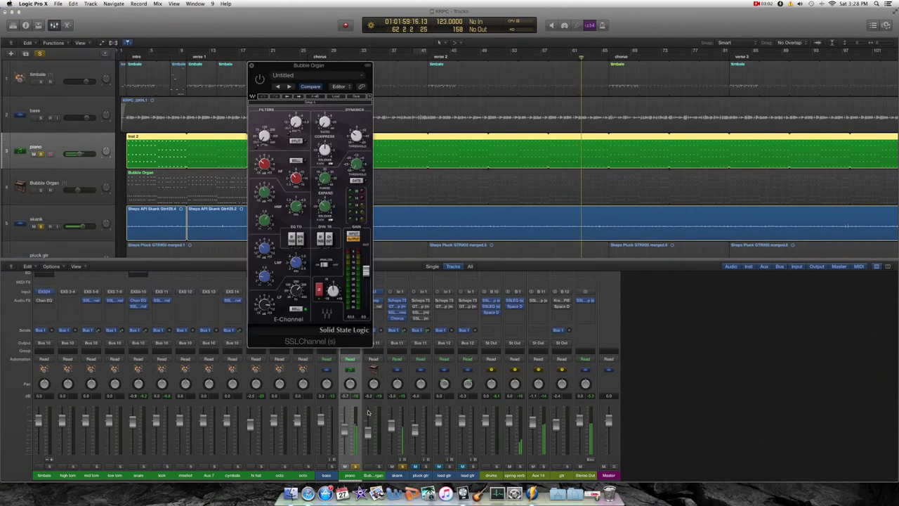
click(345, 466)
click(402, 466)
click(379, 466)
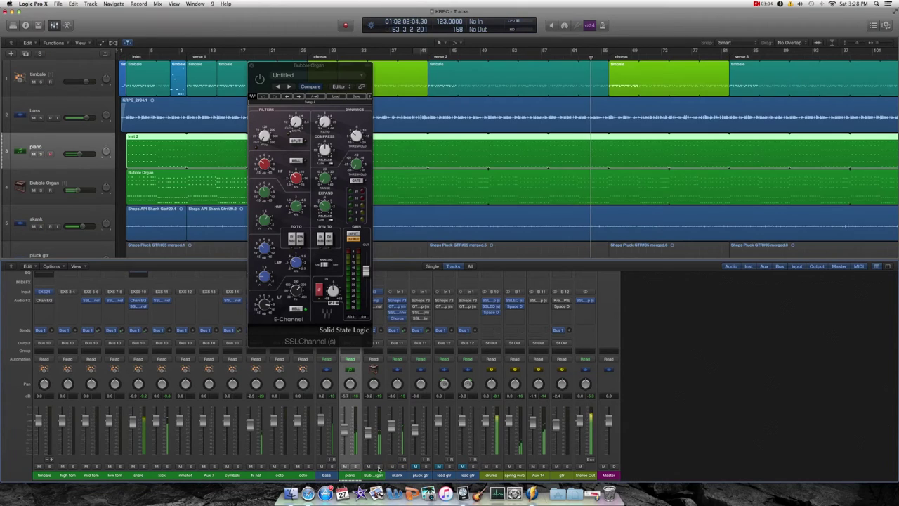
drag(309, 66, 412, 76)
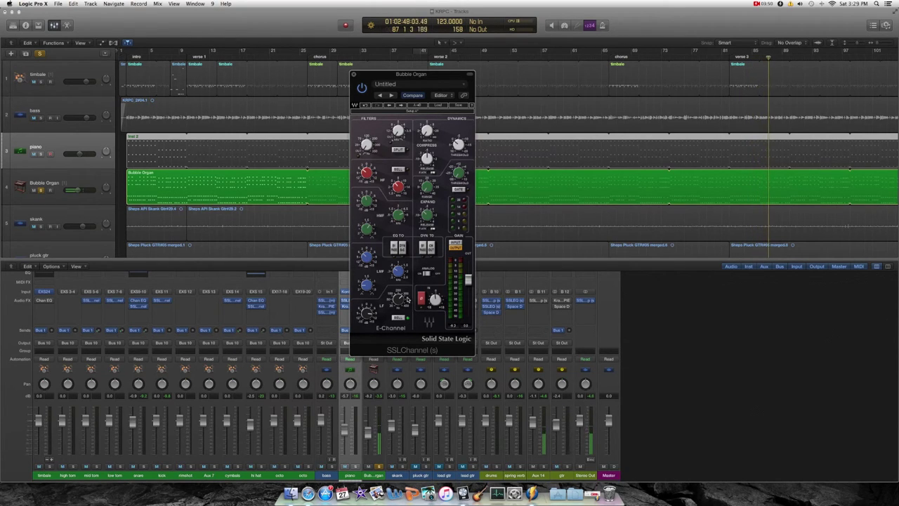
click(355, 466)
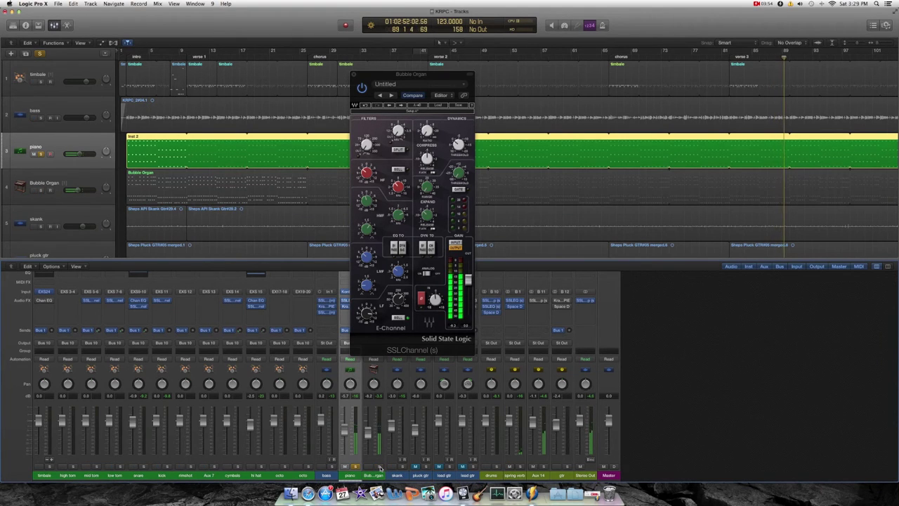
click(354, 74)
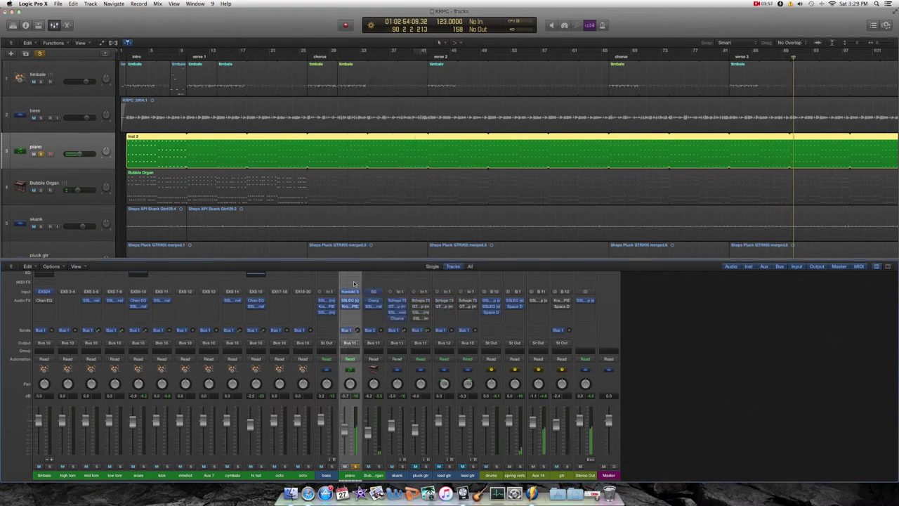
Insert a Metering > MultiMeter (Stereo) on the Stereo Out and centre its window.
click(583, 302)
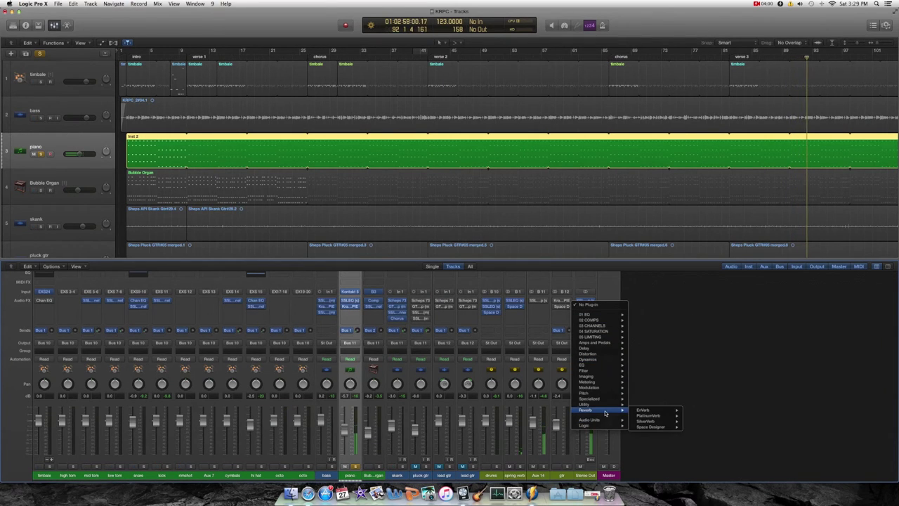
mouse_move(615, 401)
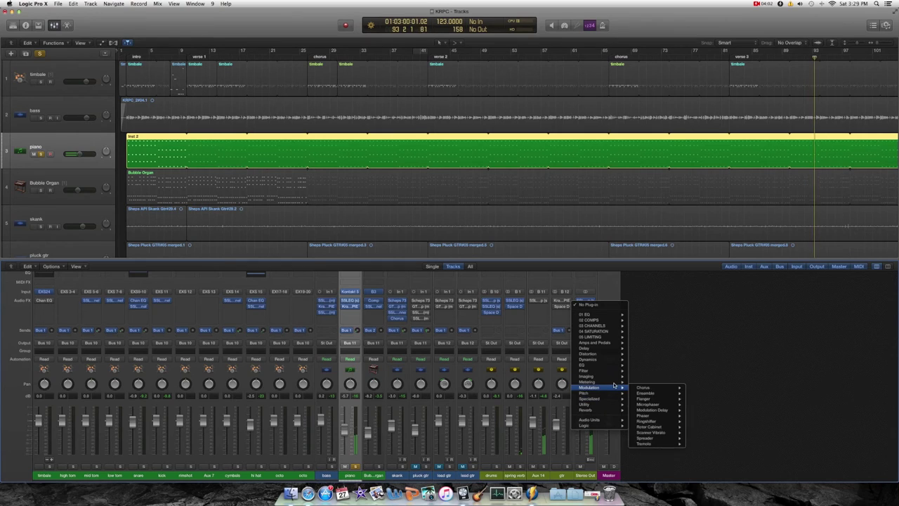
mouse_move(612, 381)
mouse_move(657, 399)
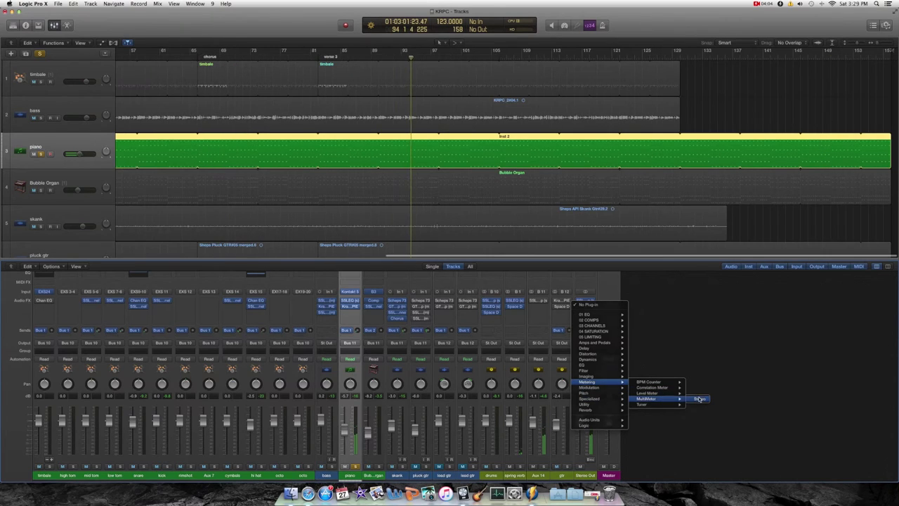
click(696, 398)
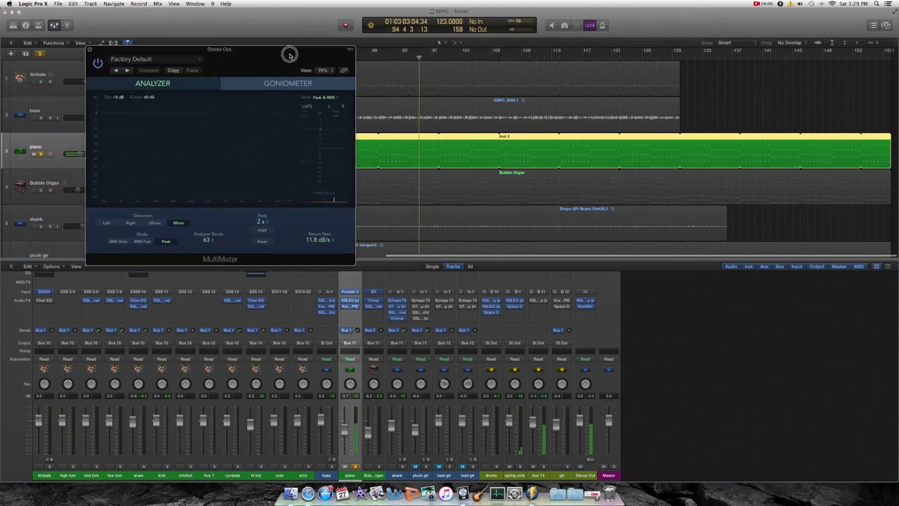
drag(290, 55, 577, 112)
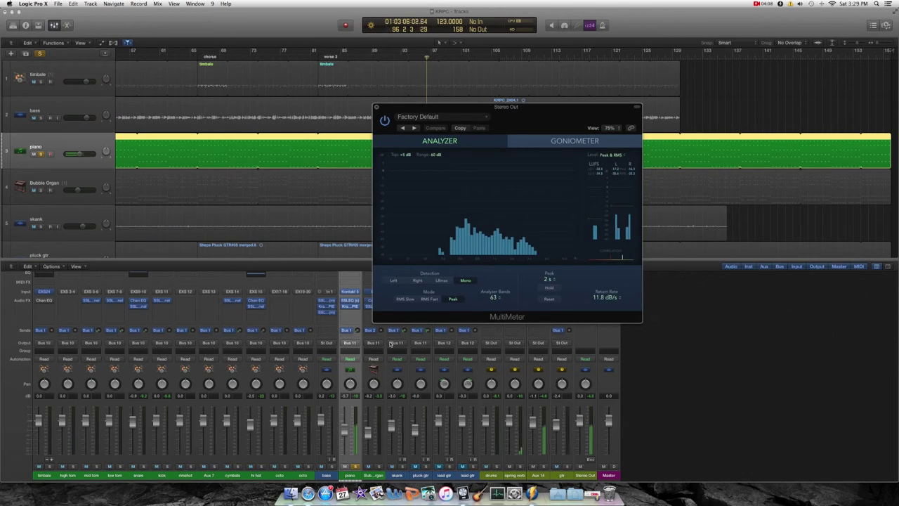
Solo the Bubble Organ, skank and bass in turn while watching the analyzer spectrum.
click(343, 467)
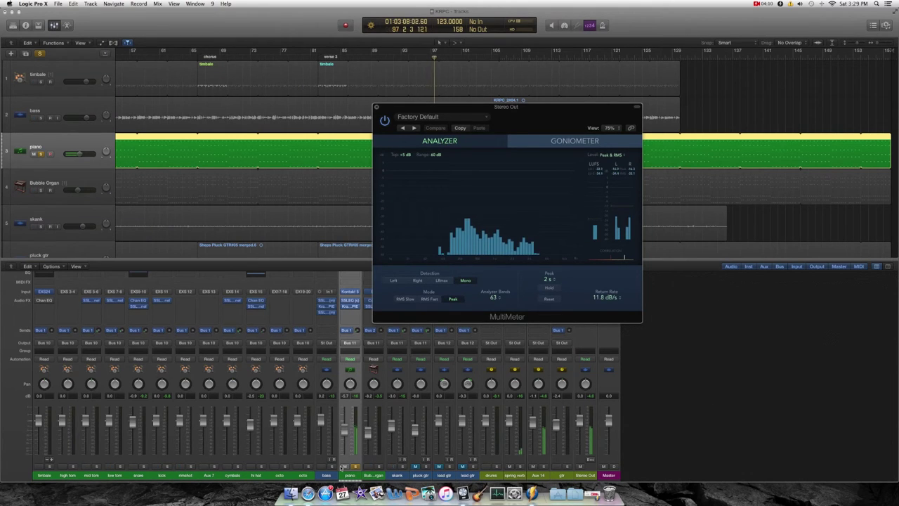
click(379, 466)
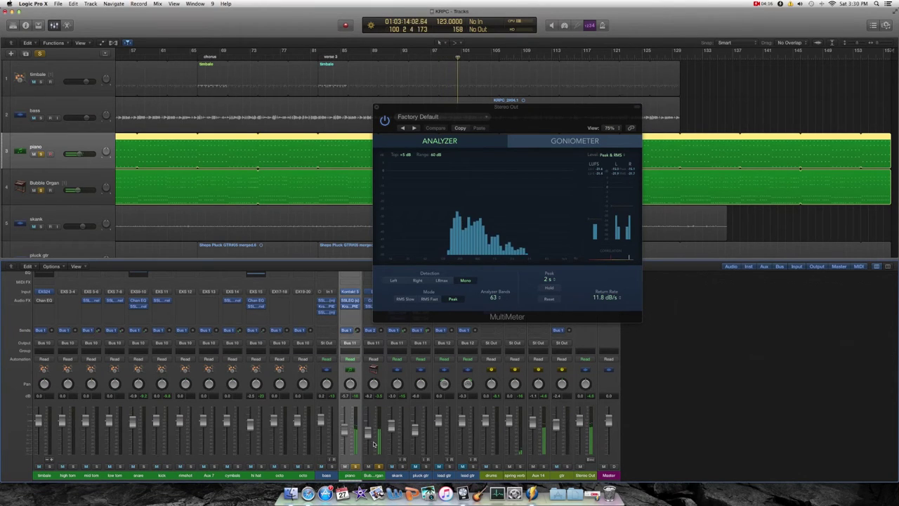
click(402, 466)
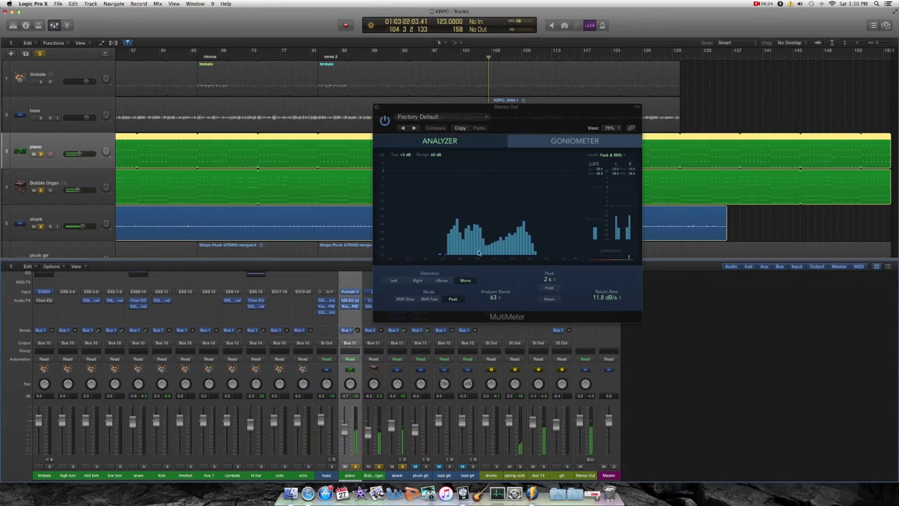
click(329, 476)
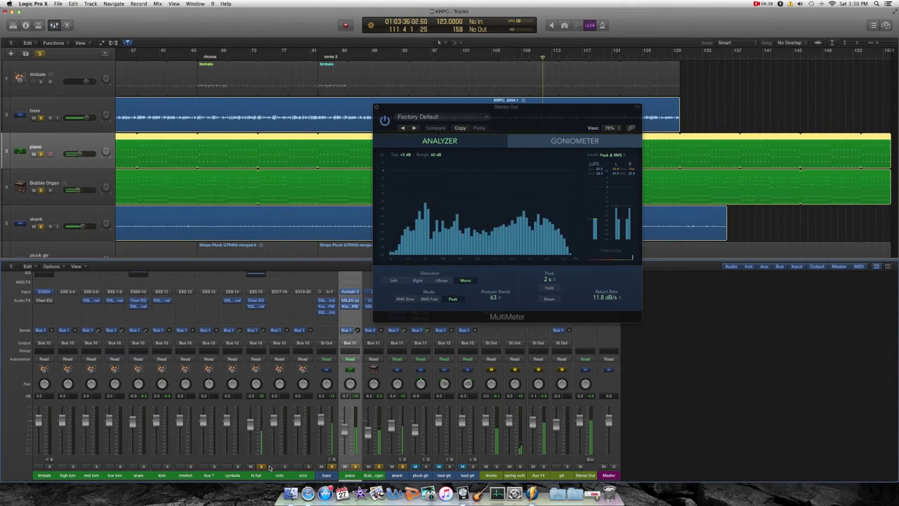
click(397, 477)
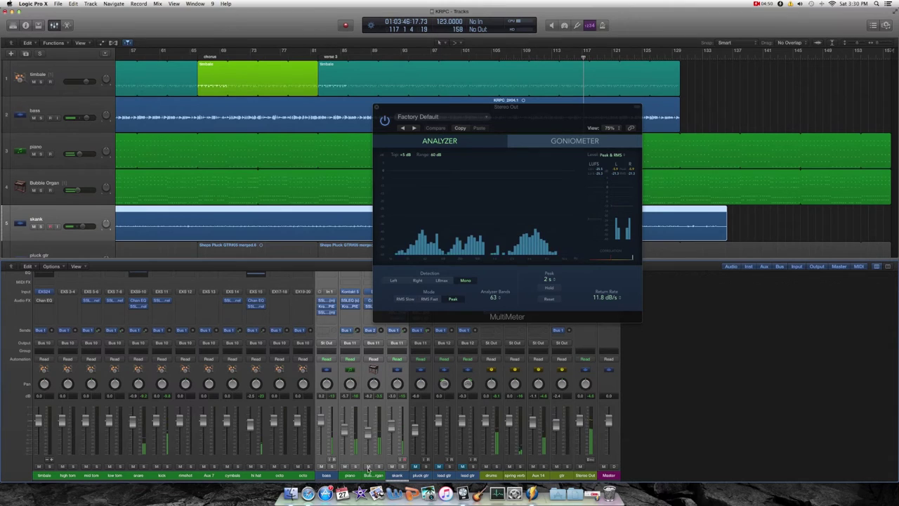
key(Up)
Solo only the Bubble Organ, select the skank channel, and start playback.
key(s)
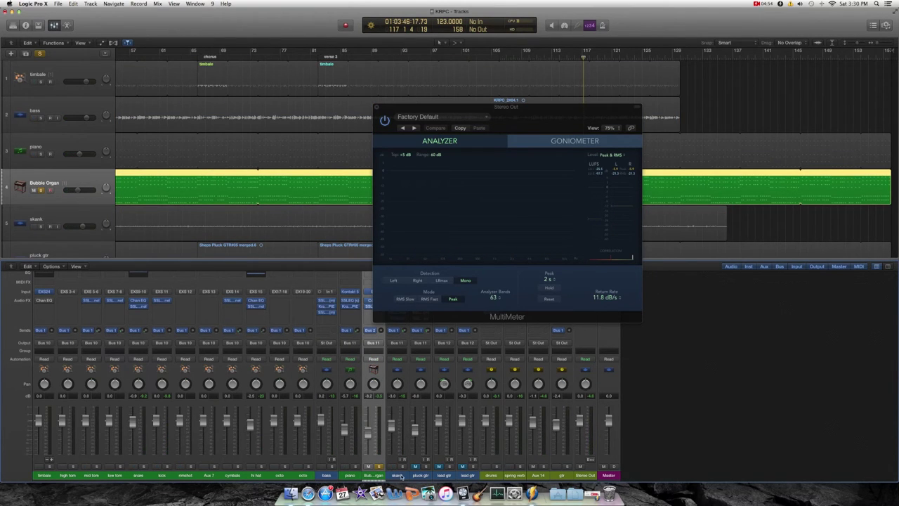
click(398, 476)
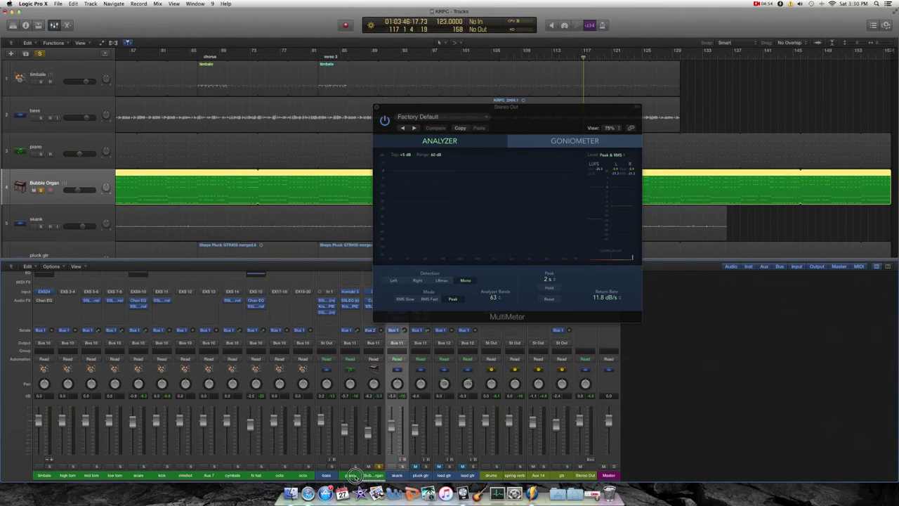
click(397, 476)
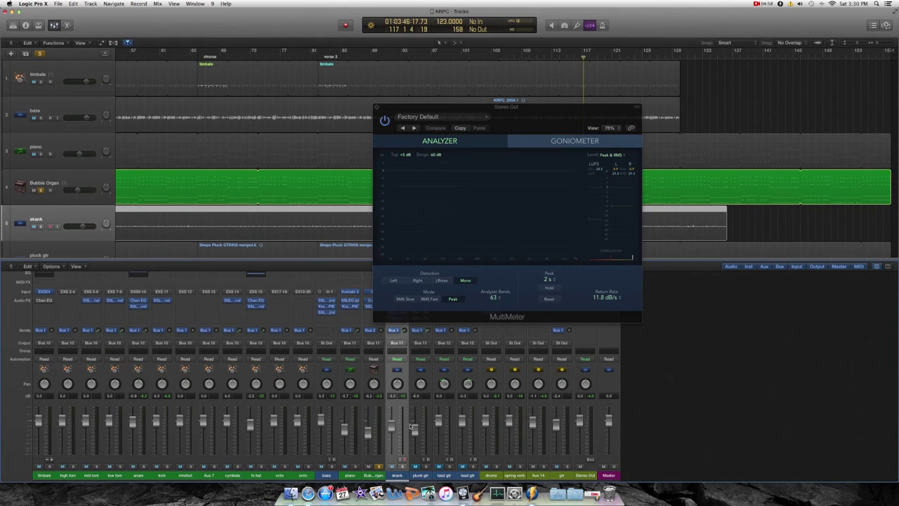
key(space)
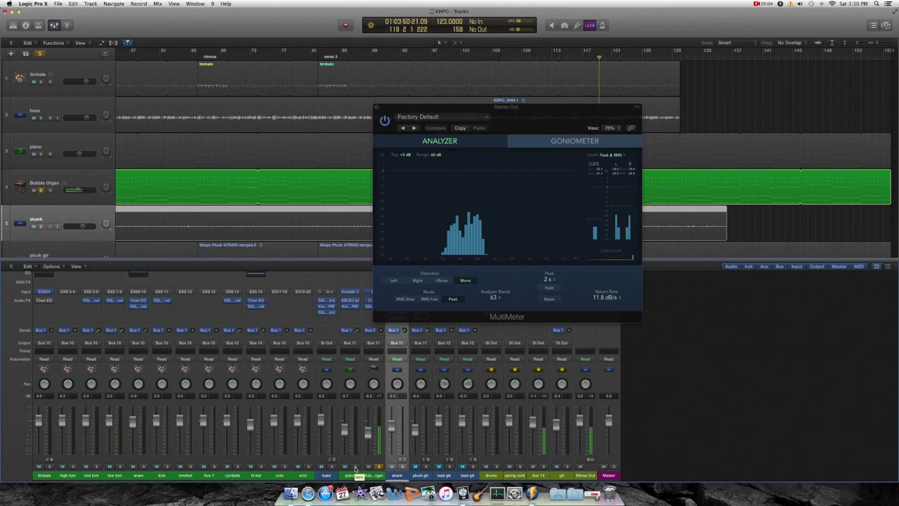
Bring piano and skank in and out against the analyzer, clear solos, and stop at bar 1.
click(355, 467)
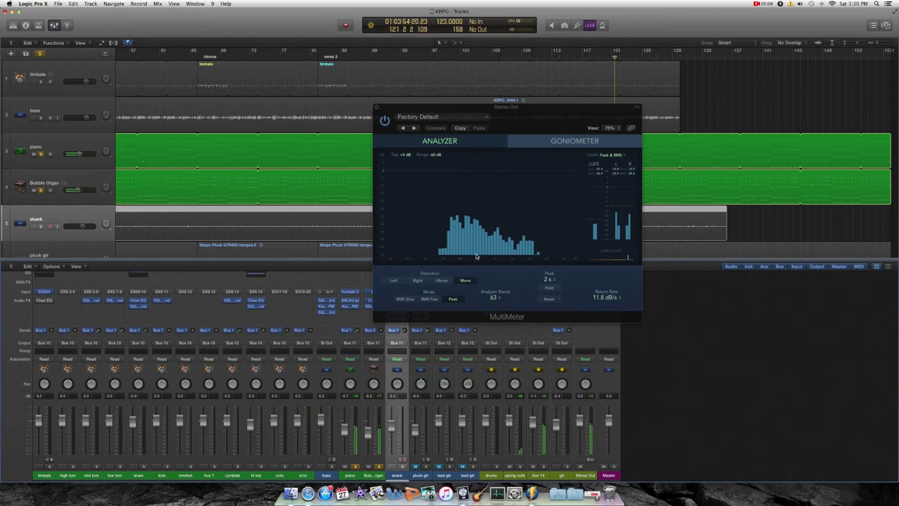
click(402, 467)
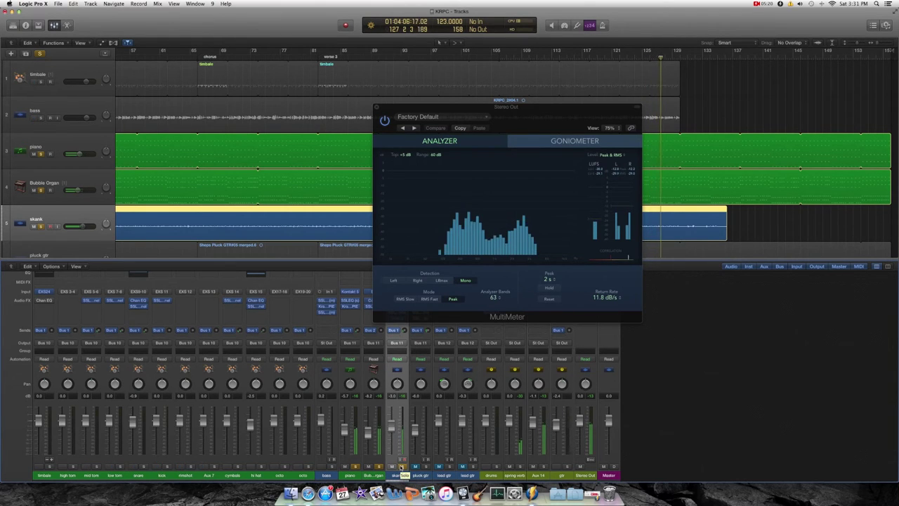
click(390, 467)
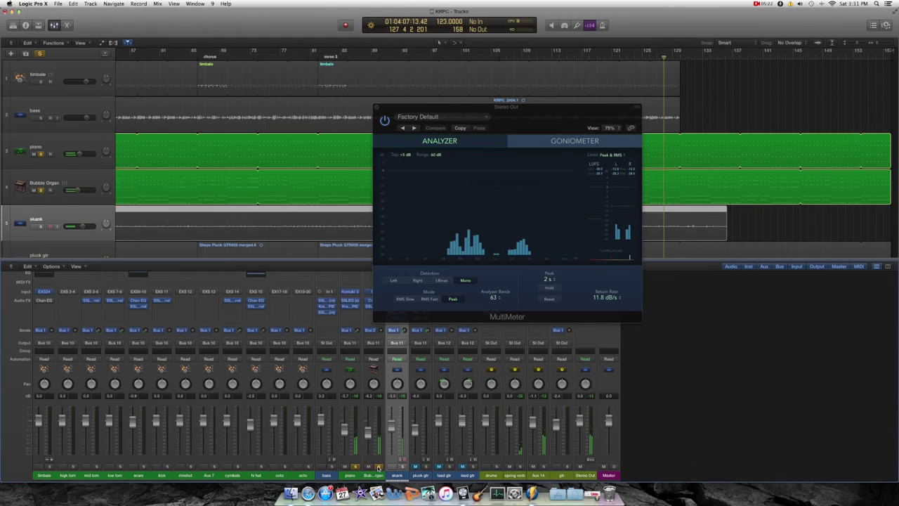
click(378, 467)
key(space)
key(Return)
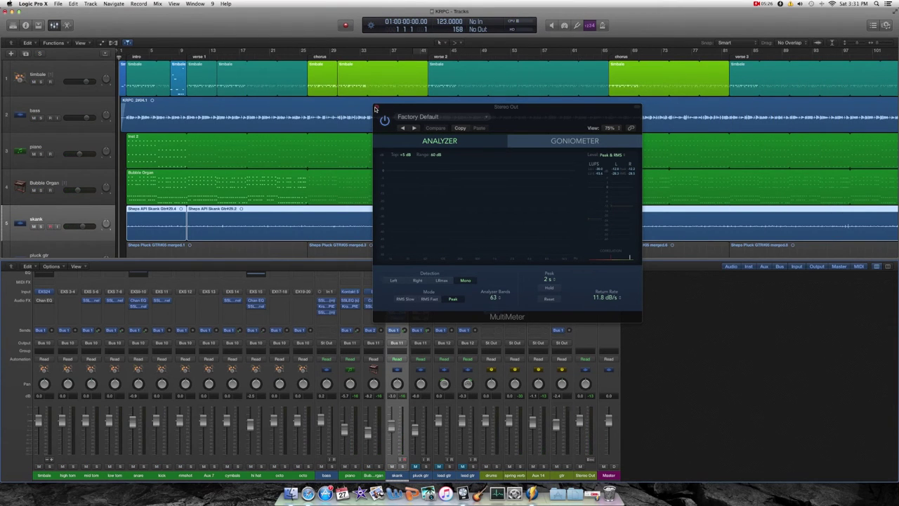
Close the MultiMeter, play the pluck gtr soloed, and open its GTR Amp (QuiteBright preset, Clean amp).
key(super+w)
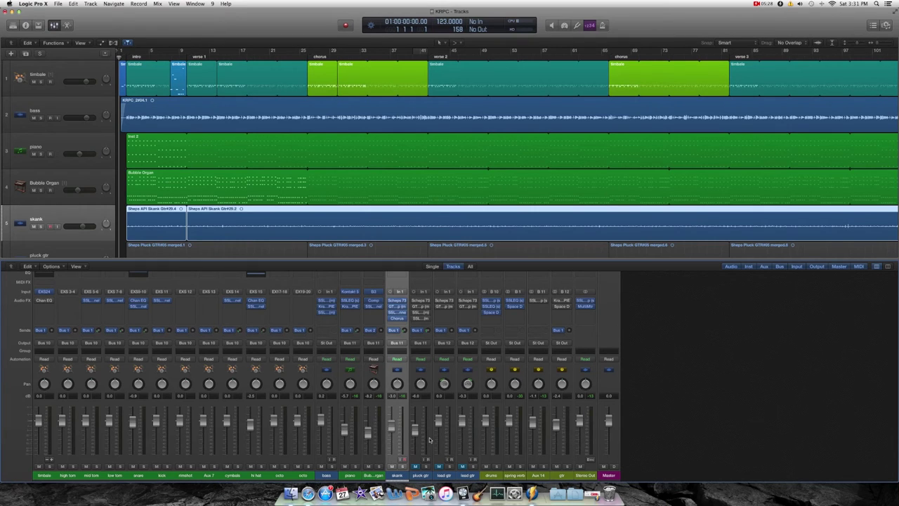
click(424, 468)
key(space)
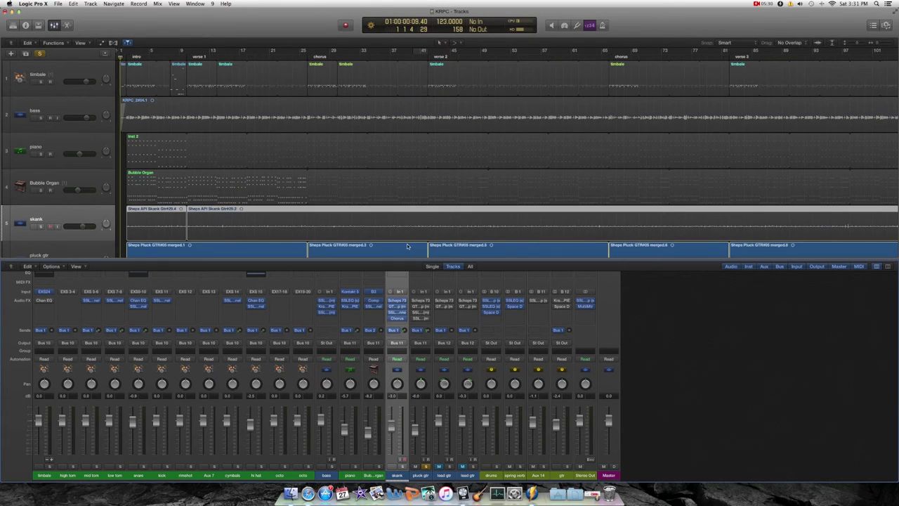
scroll(256, 198, down, 1)
scroll(257, 199, down, 1)
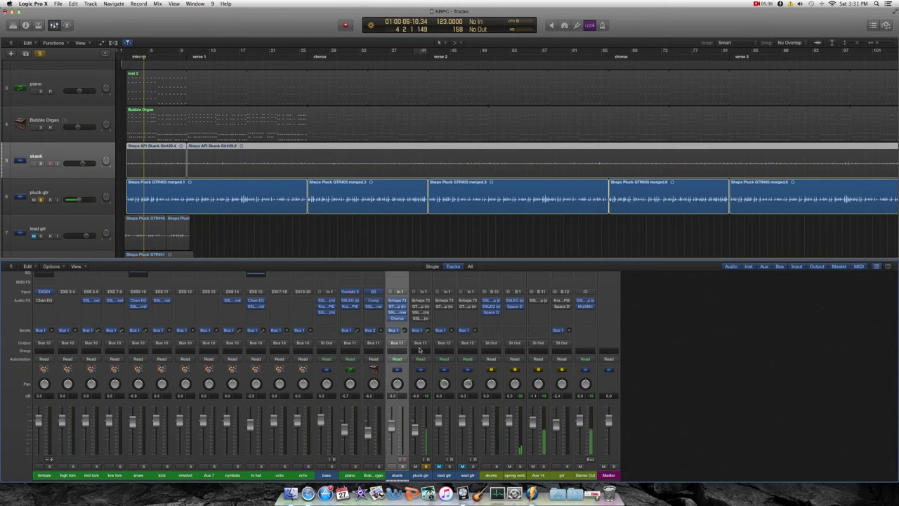
click(332, 467)
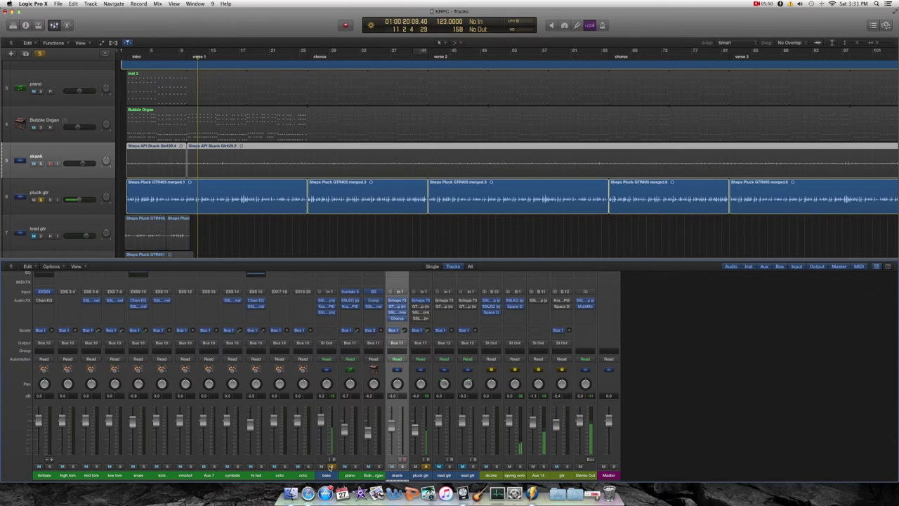
click(420, 309)
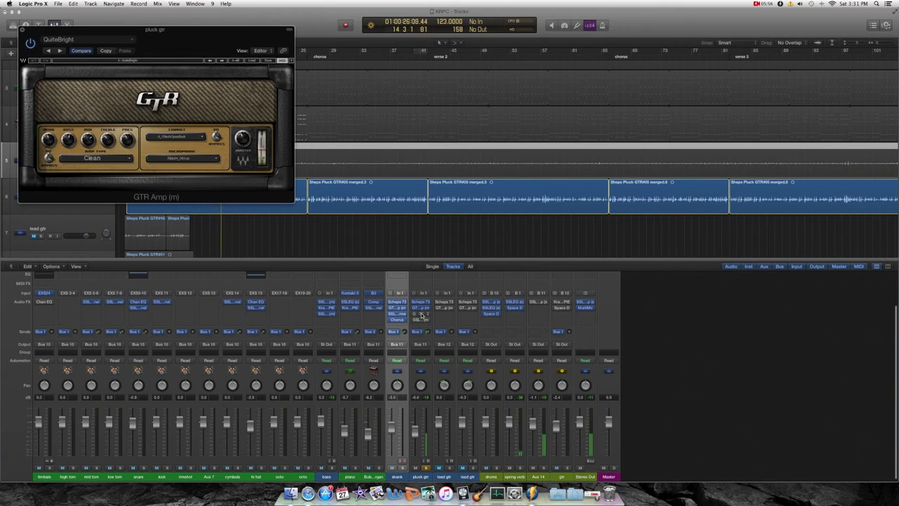
Open pluck gtr's SSLEQ and SSLComp windows beside GTR Amp, then reopen the Stereo Out MultiMeter.
click(421, 313)
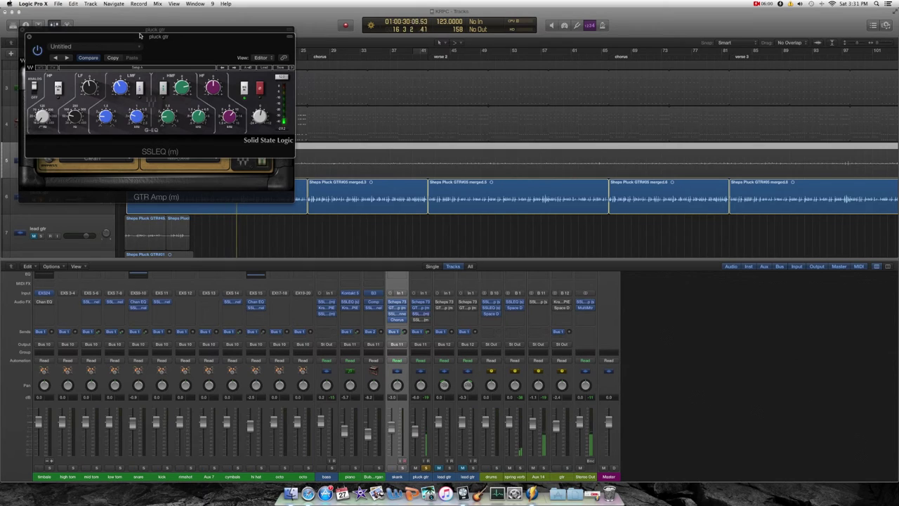
drag(139, 37, 461, 56)
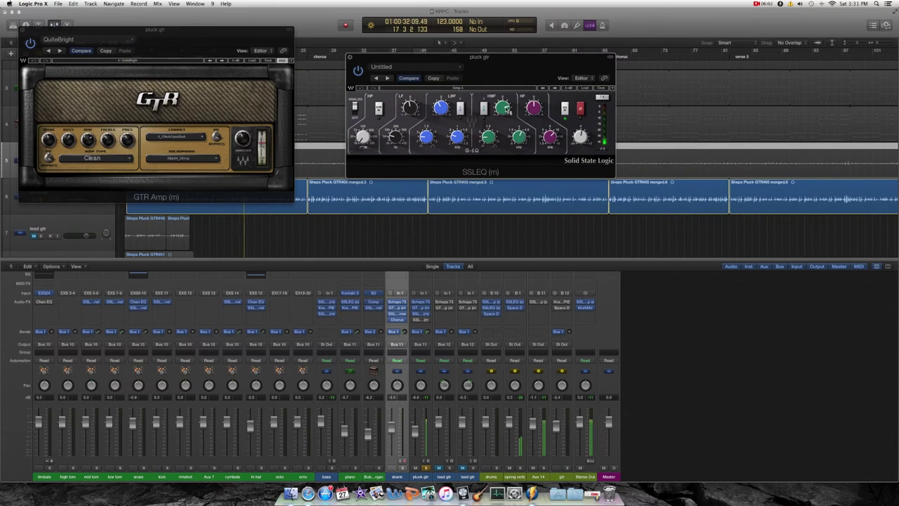
click(423, 321)
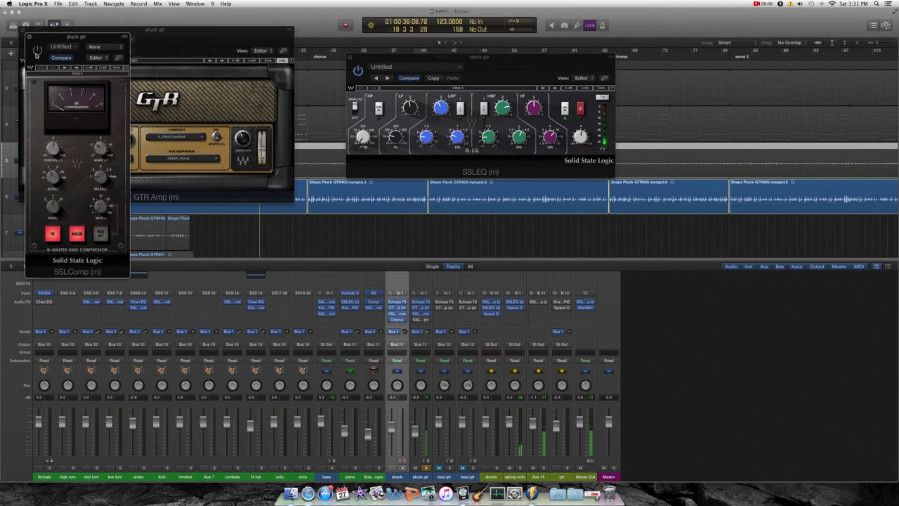
drag(30, 36, 698, 128)
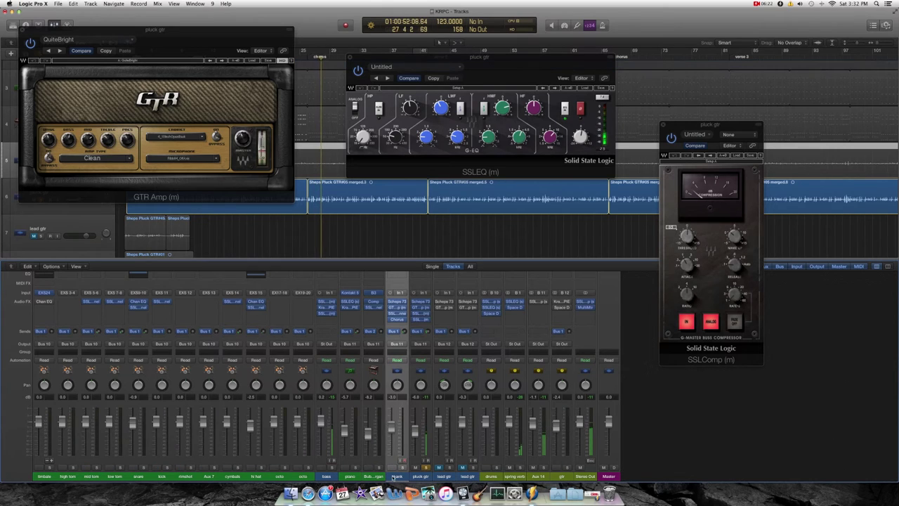
shift+click(356, 469)
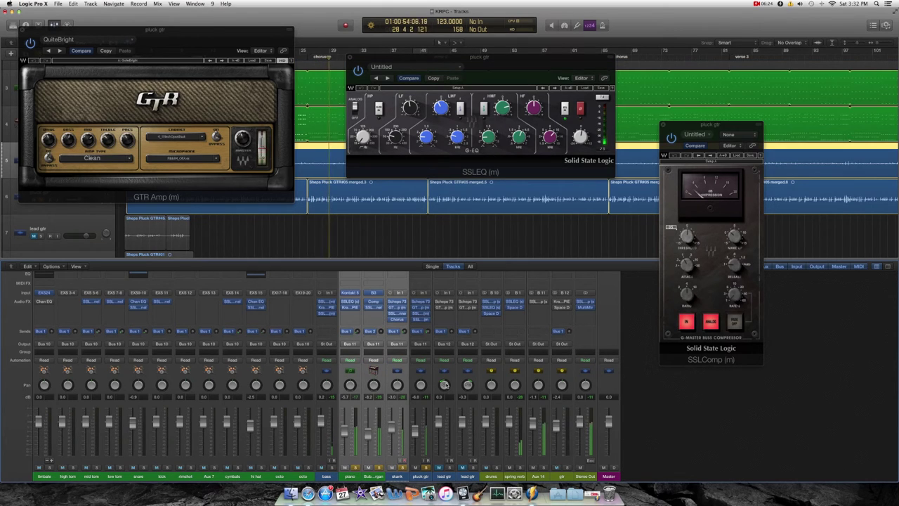
click(587, 309)
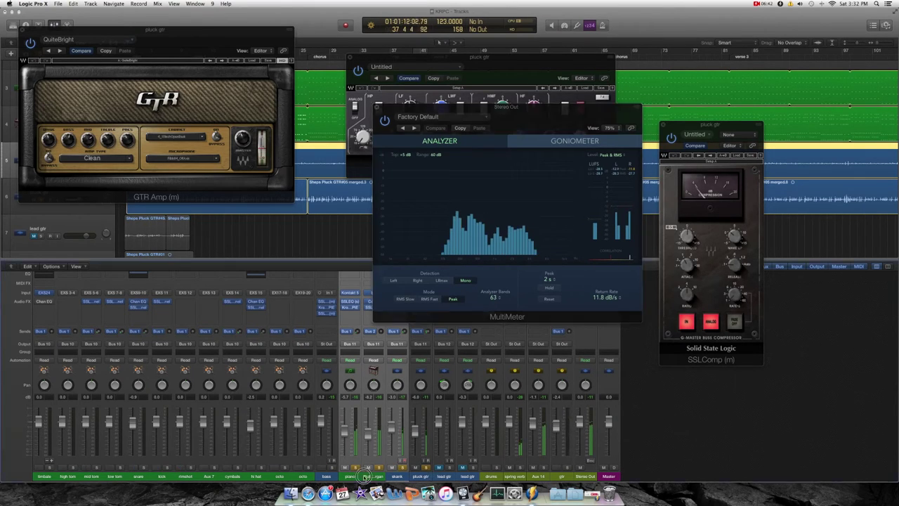
Select pluck gtr during playback, close its SSLComp window, and bring the SSLEQ forward.
key(Down)
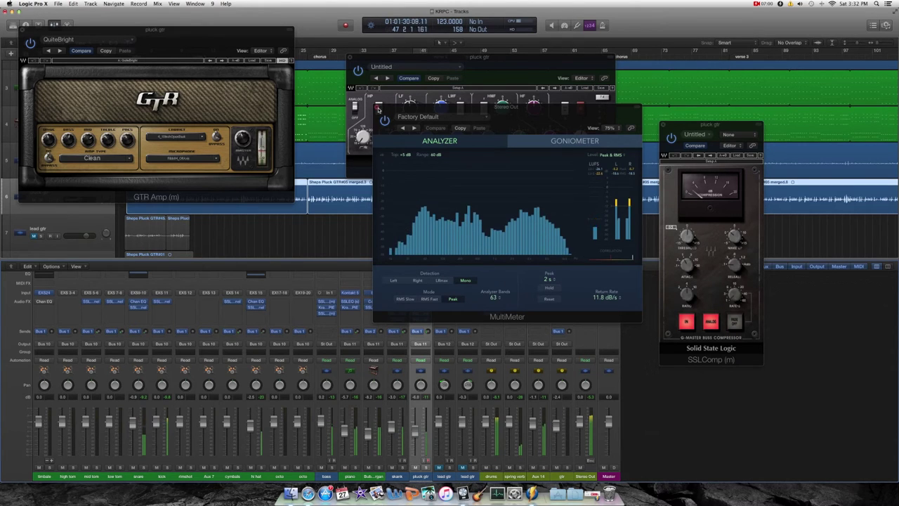
key(super+w)
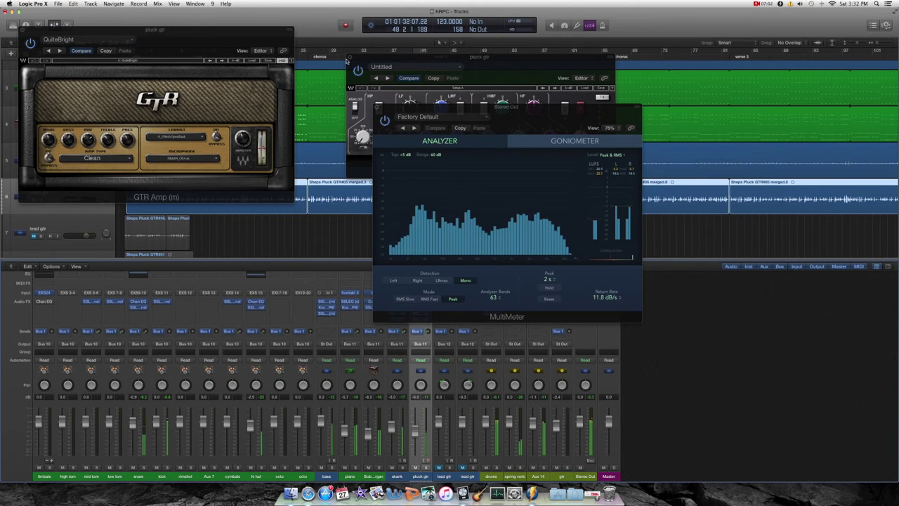
click(348, 61)
Close the SSLEQ, GTR Amp and MultiMeter windows and stop with the playhead at the project start.
click(348, 61)
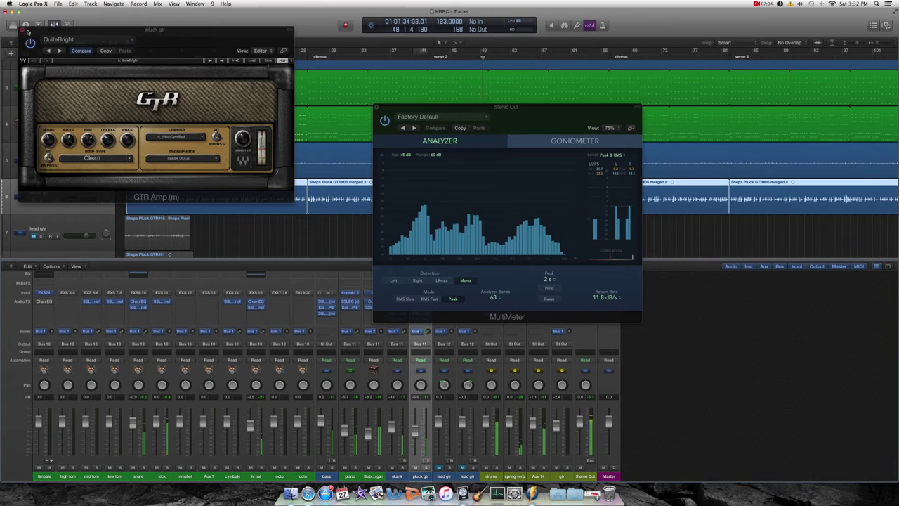
click(23, 30)
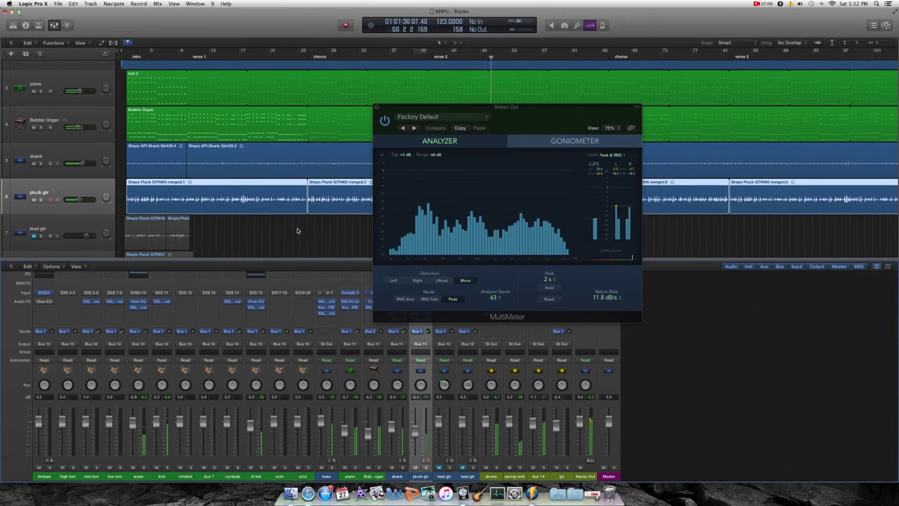
key(space)
key(Return)
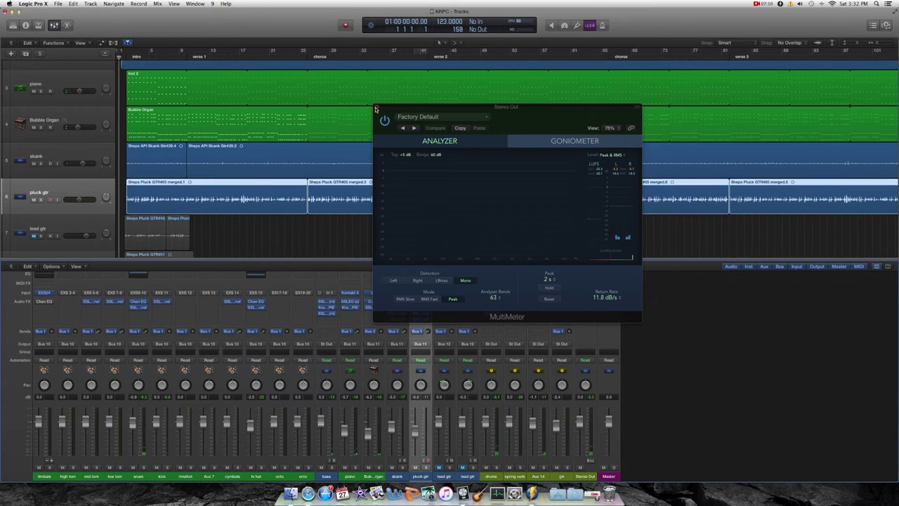
key(super+w)
Unmute both lead gtr tracks and select the second one.
scroll(220, 174, down, 2)
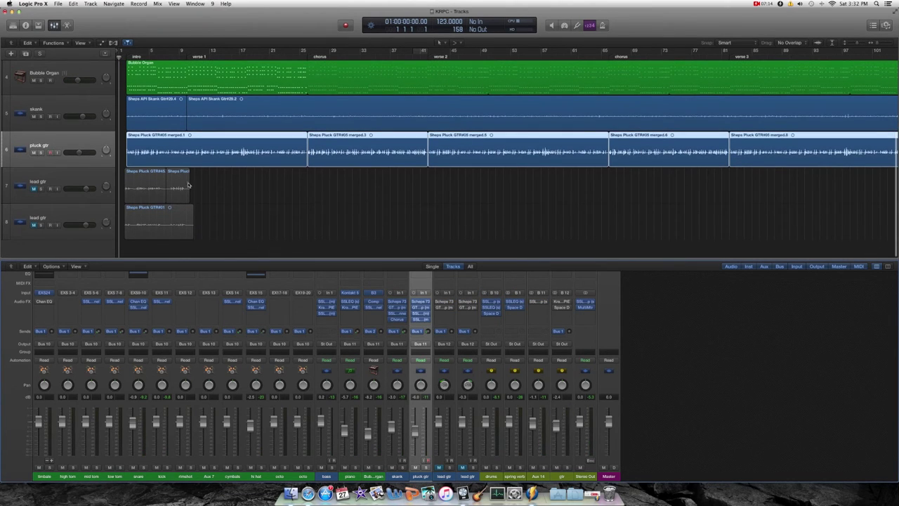
drag(239, 187, 124, 211)
click(34, 189)
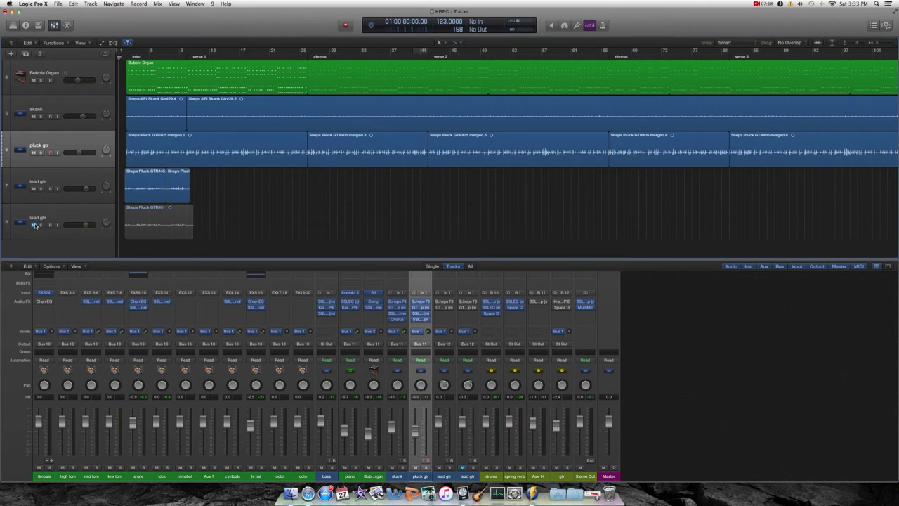
click(34, 225)
click(57, 208)
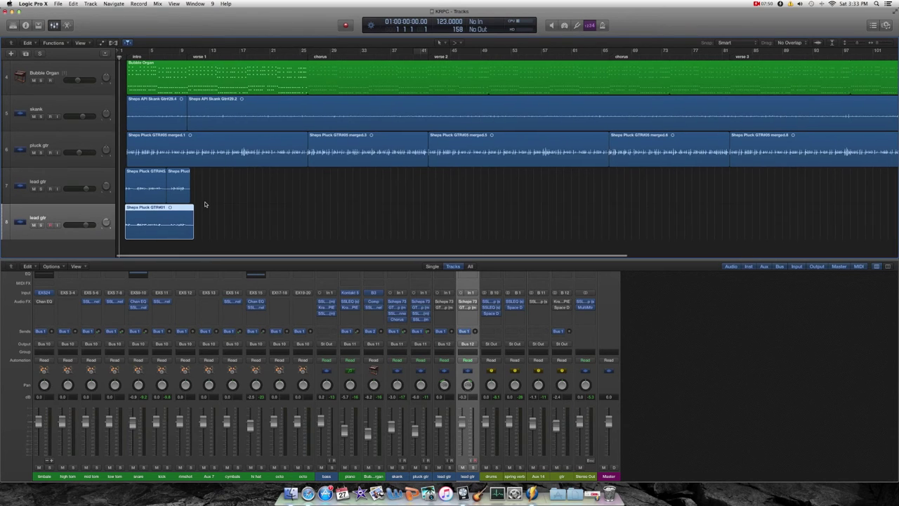
Solo both lead gtr tracks, play them from the start, then bring up the Scheps 73 EQ.
click(40, 188)
click(41, 225)
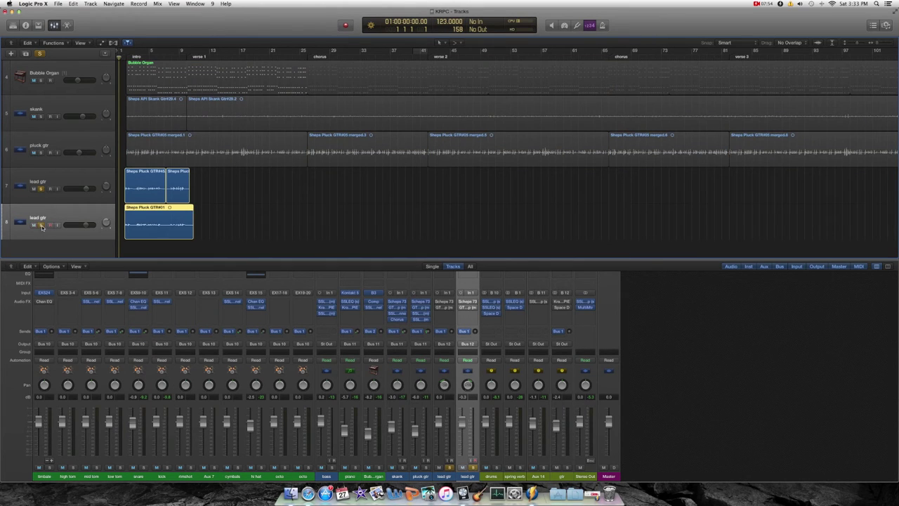
key(space)
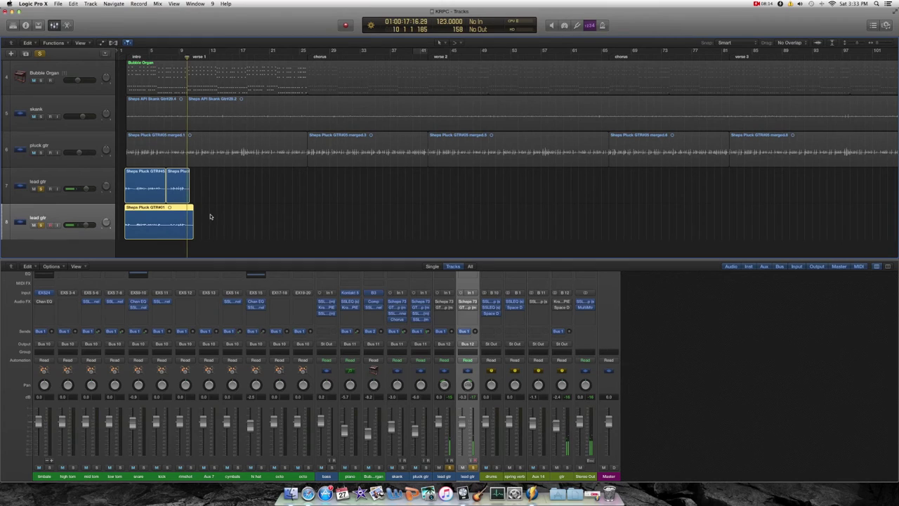
key(space)
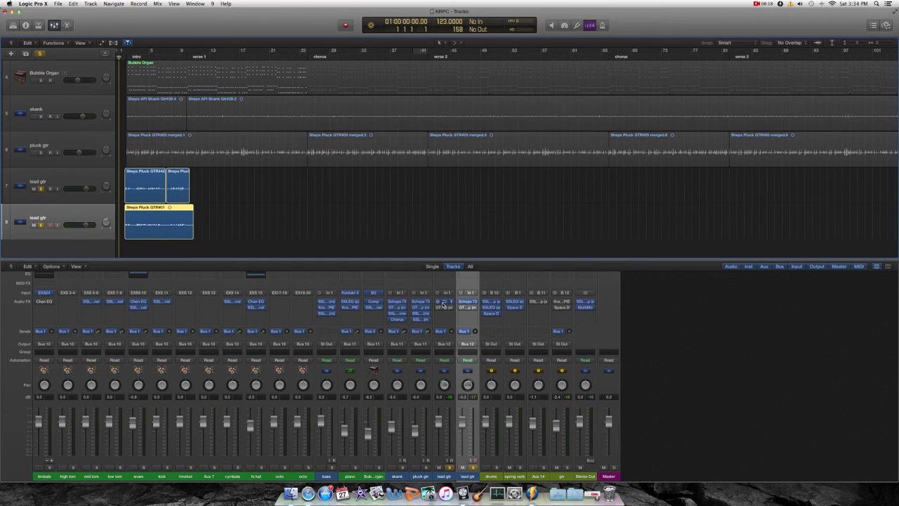
click(443, 304)
drag(71, 34, 396, 72)
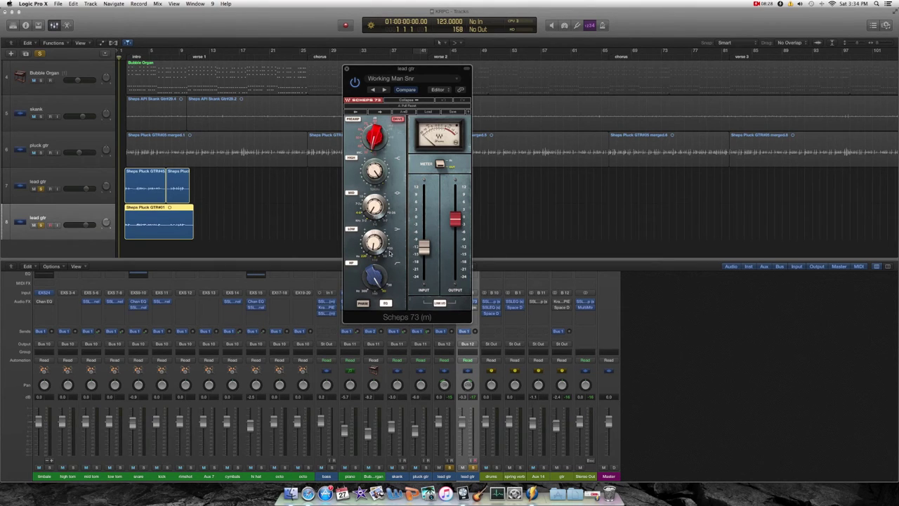
click(346, 71)
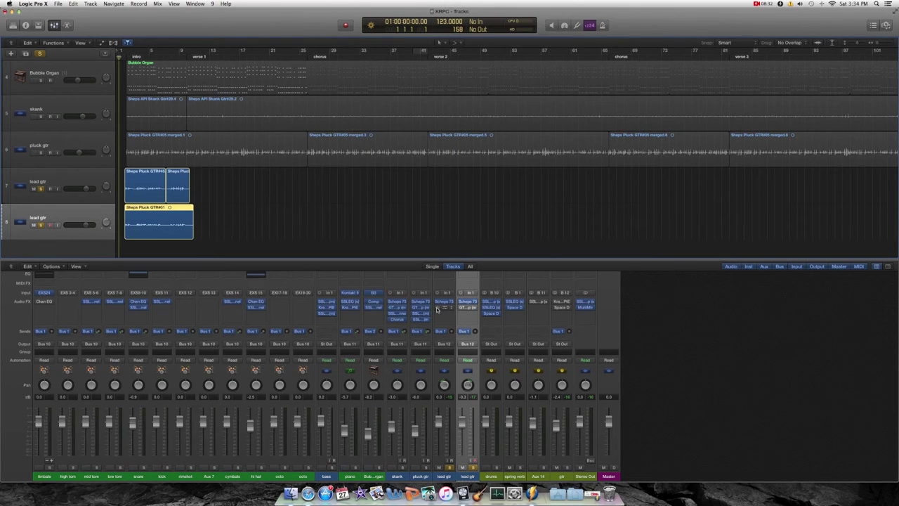
click(444, 309)
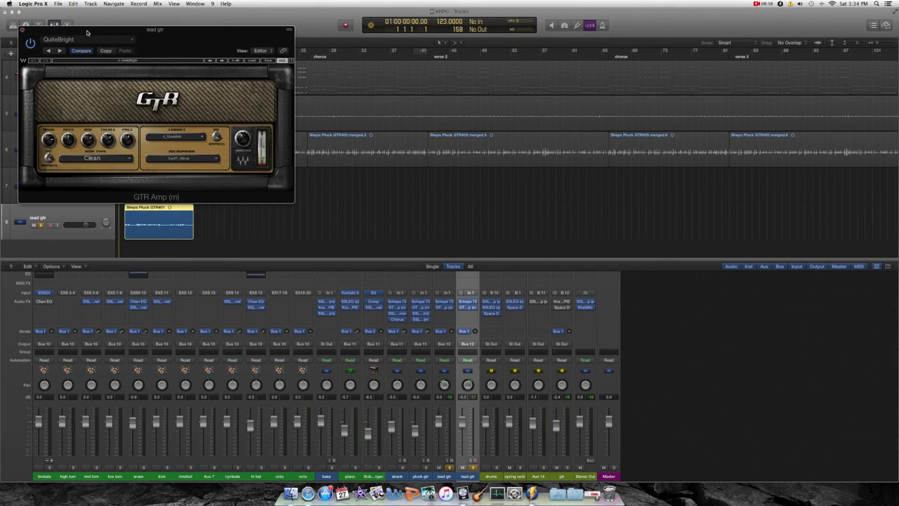
Centre the GTR Amp window, play the soloed lead guitars through it, and deselect the track 8 region.
drag(89, 32, 352, 46)
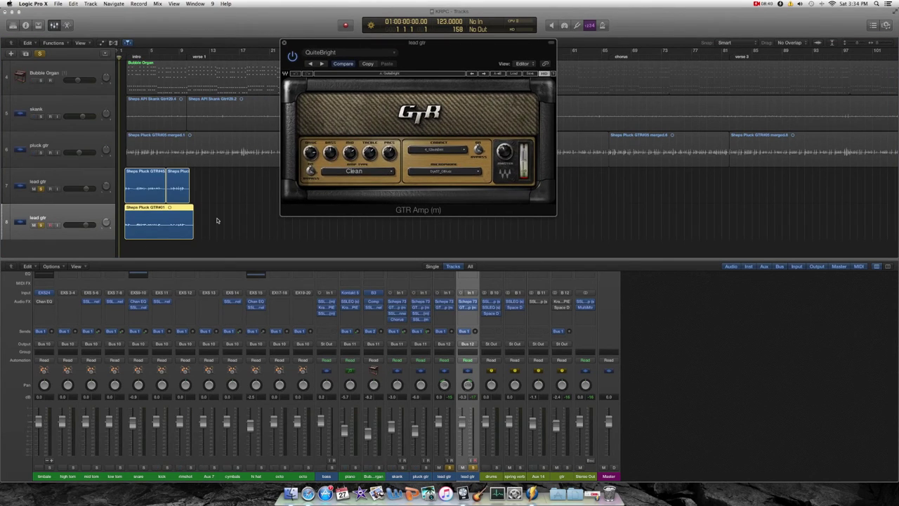
key(space)
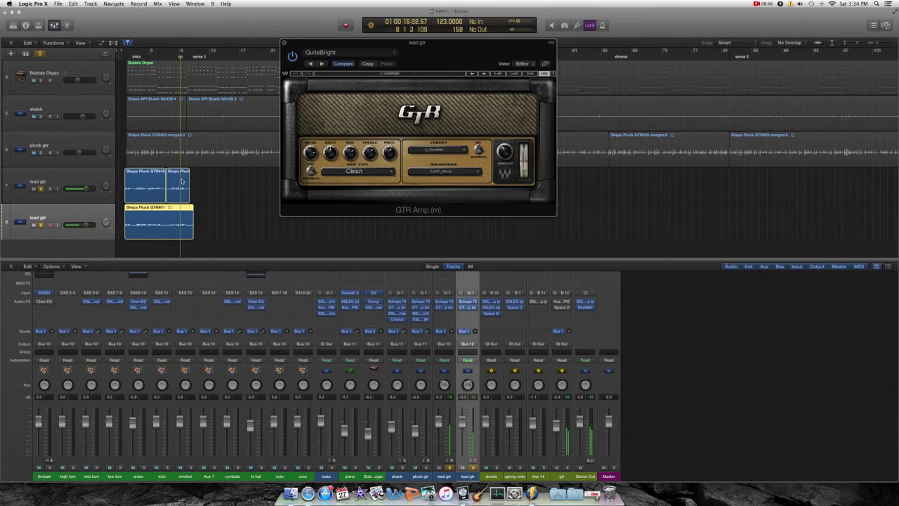
click(181, 182)
Zoom in, crossfade the two track 7 lead gtr regions, close GTR Amp, and replay from bar 7.
key(super+Right)
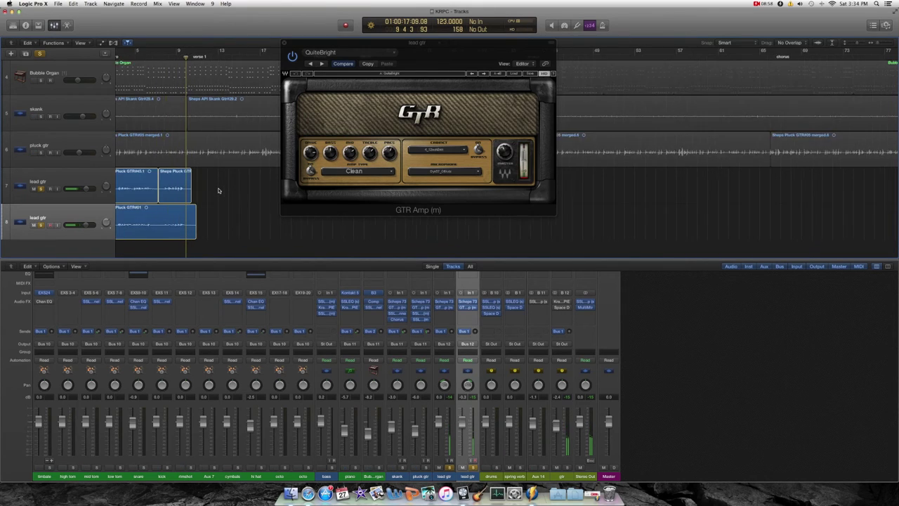
key(super+Right)
key(super+Right)
key(super+Right)
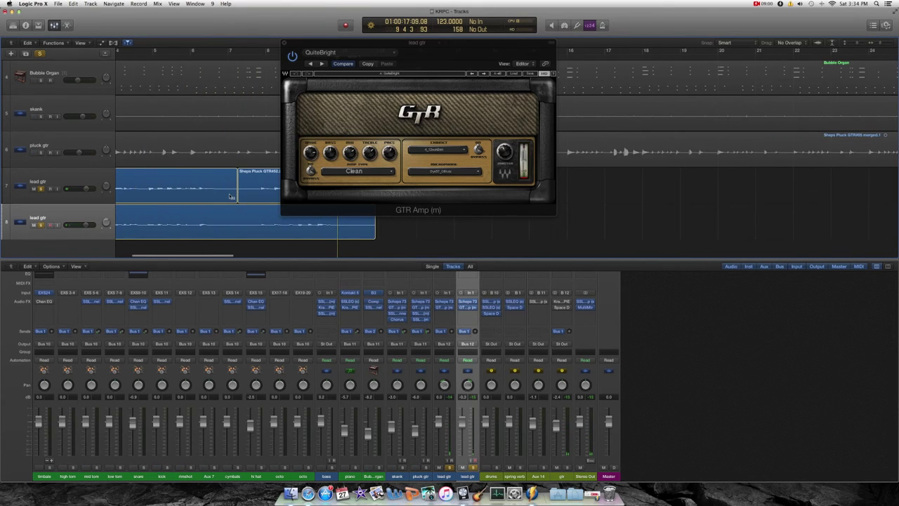
drag(231, 196, 241, 187)
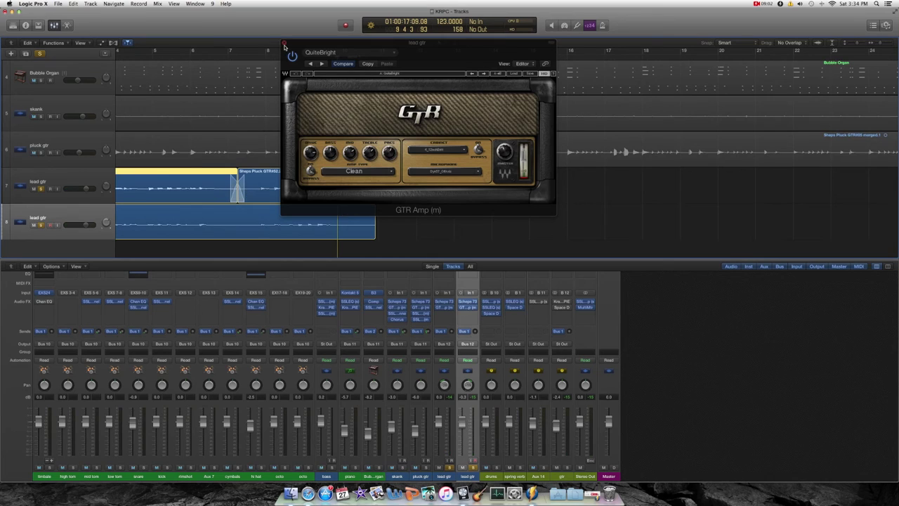
click(285, 44)
click(216, 56)
key(space)
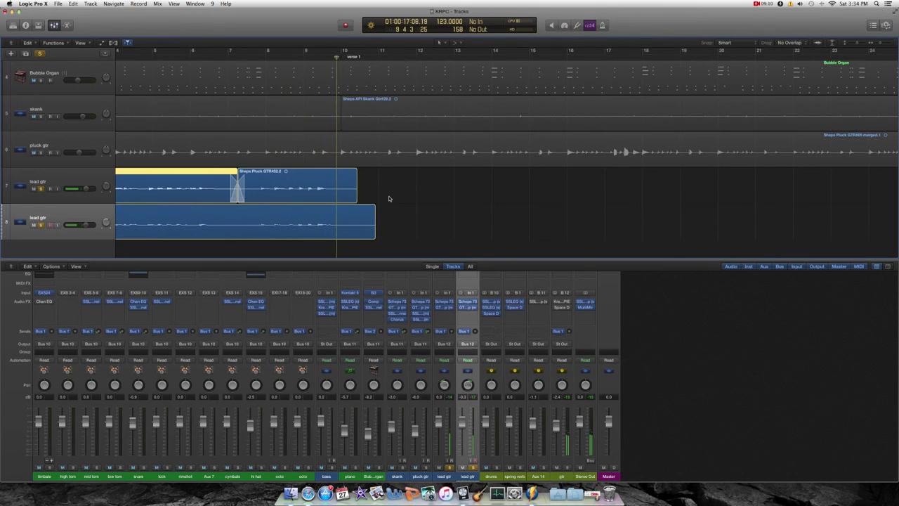
Zoom out to the whole song, stop at bar 1, and select the lead gtr and gtr bus channels.
key(super+Left)
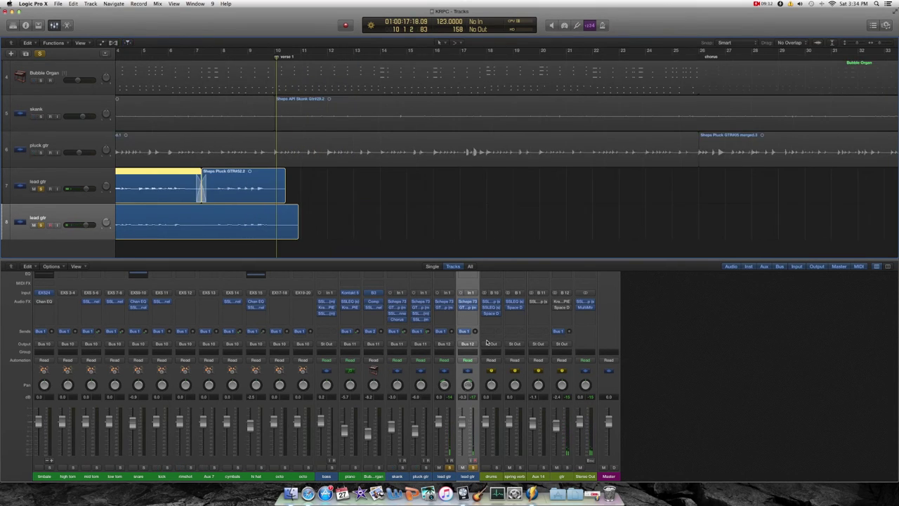
key(super+Left)
key(super+Left)
key(super+Left)
key(space)
key(Return)
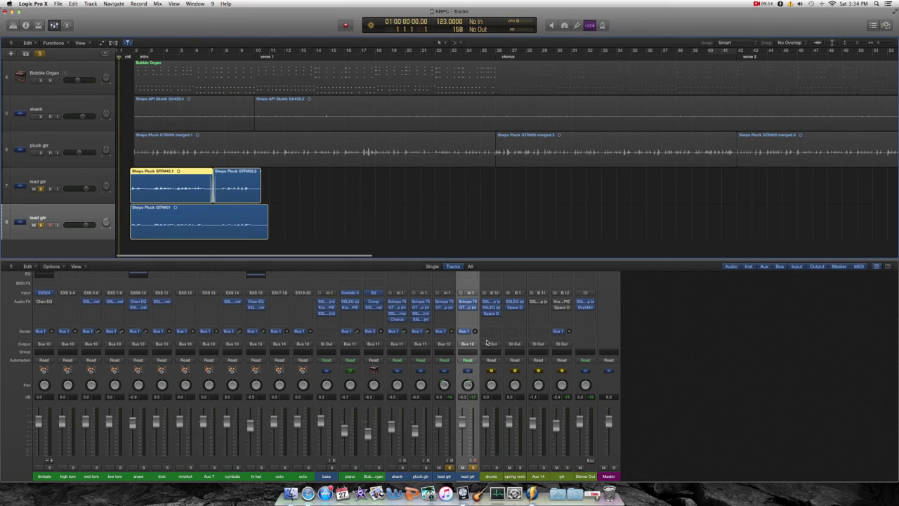
click(442, 476)
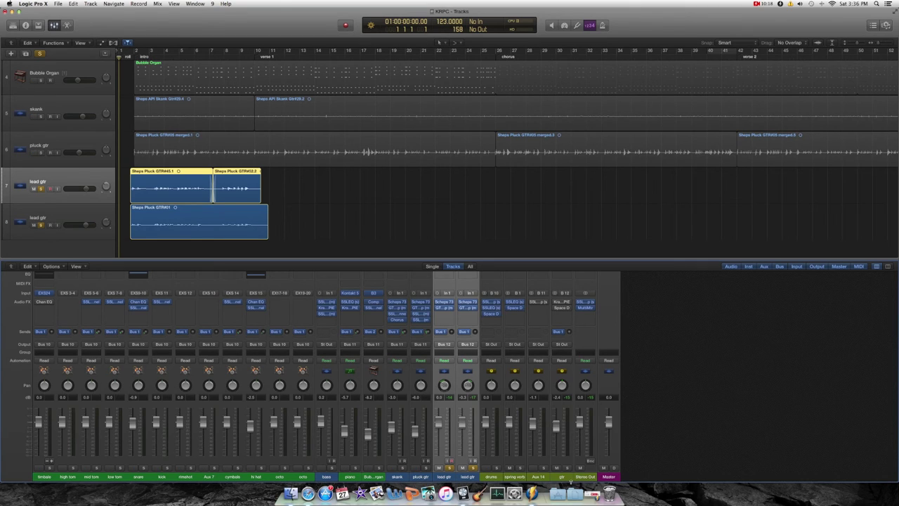
click(561, 477)
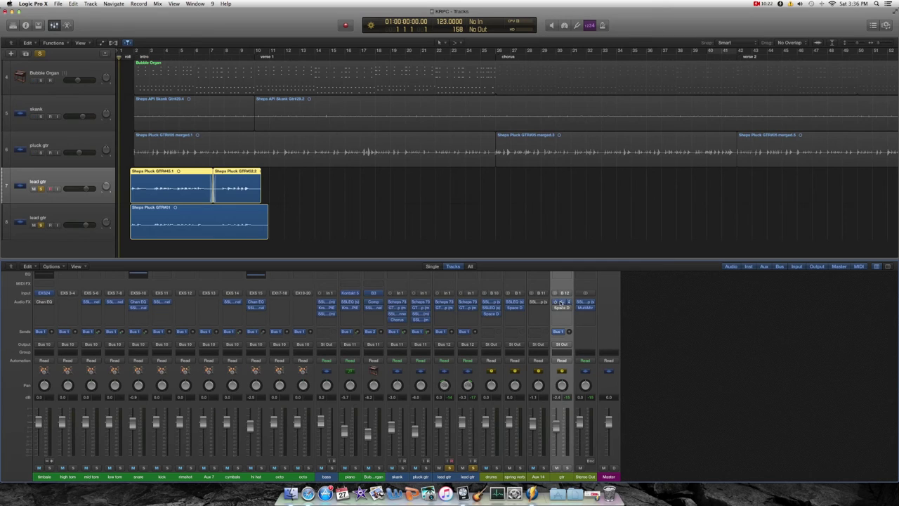
Bring up the gtr bus's Kramer PIE compressor and Space Designer reverb and arrange both windows.
click(561, 302)
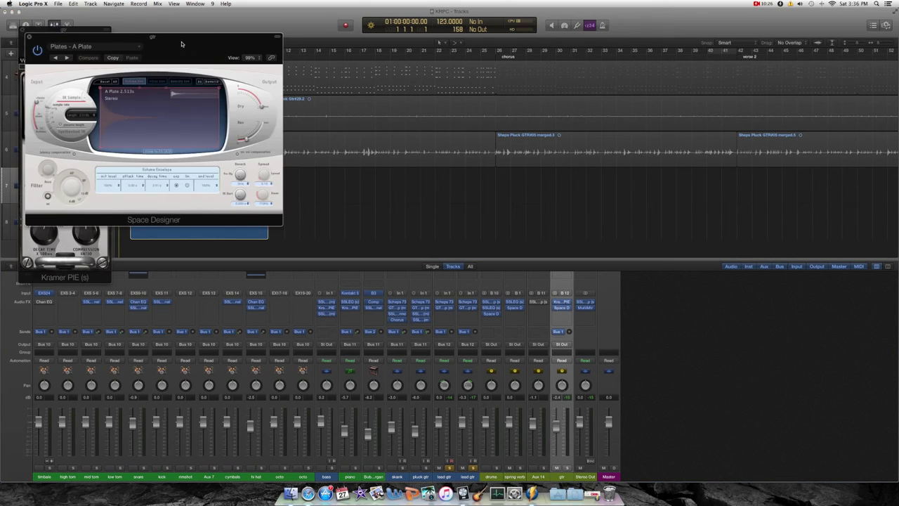
drag(182, 45, 724, 60)
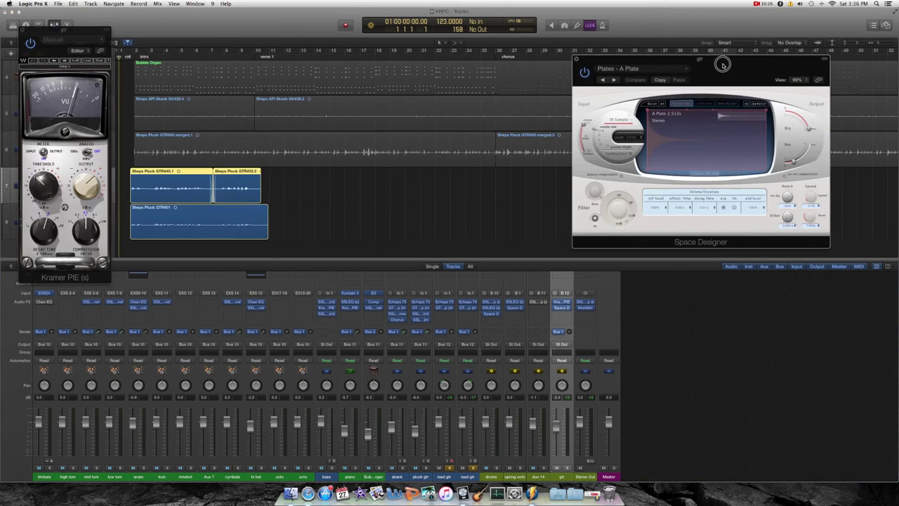
drag(42, 35, 510, 52)
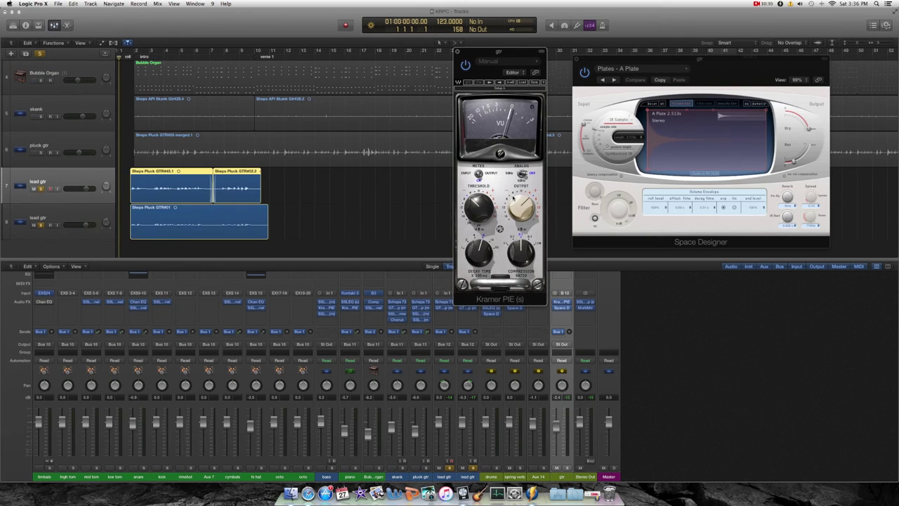
Play the song and raise the gtr send level to about -16 dB.
key(space)
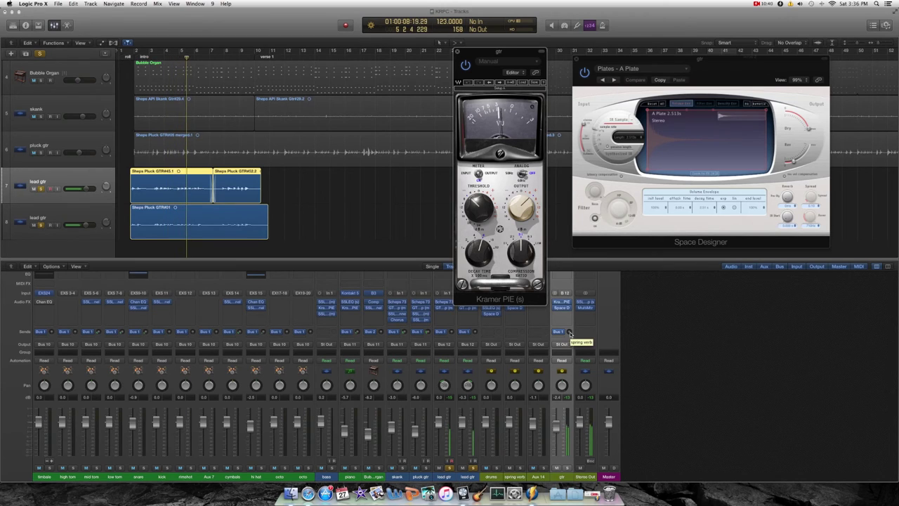
drag(570, 333, 573, 313)
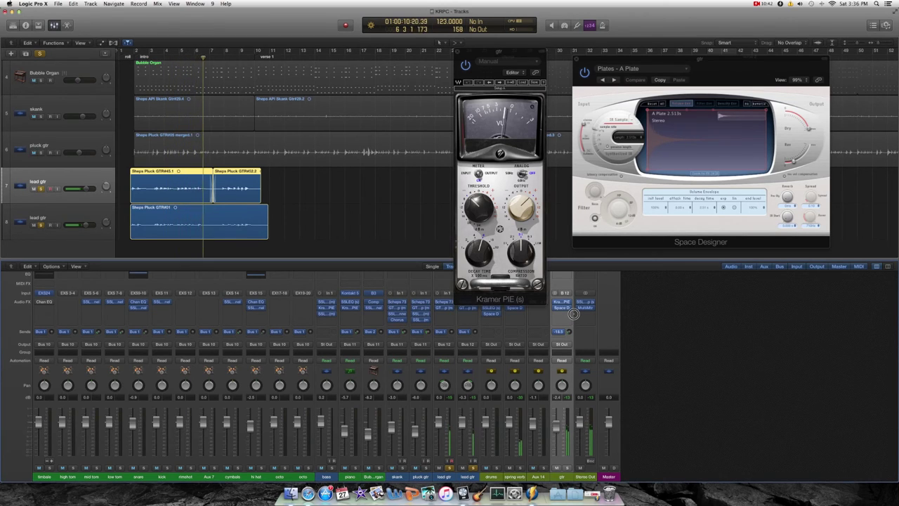
drag(574, 315, 573, 310)
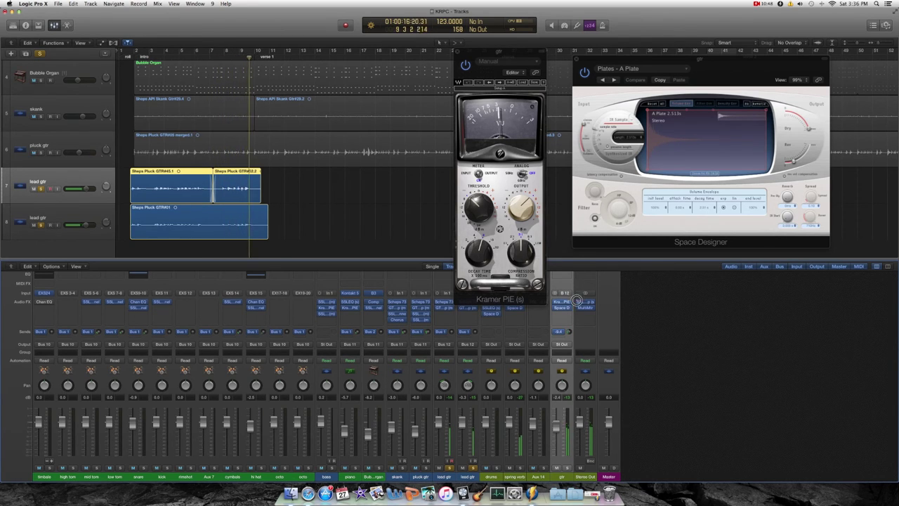
drag(574, 310, 574, 309)
Replay all regions from the start, close Kramer PIE, and lower the pluck gtr send to -14.4.
key(space)
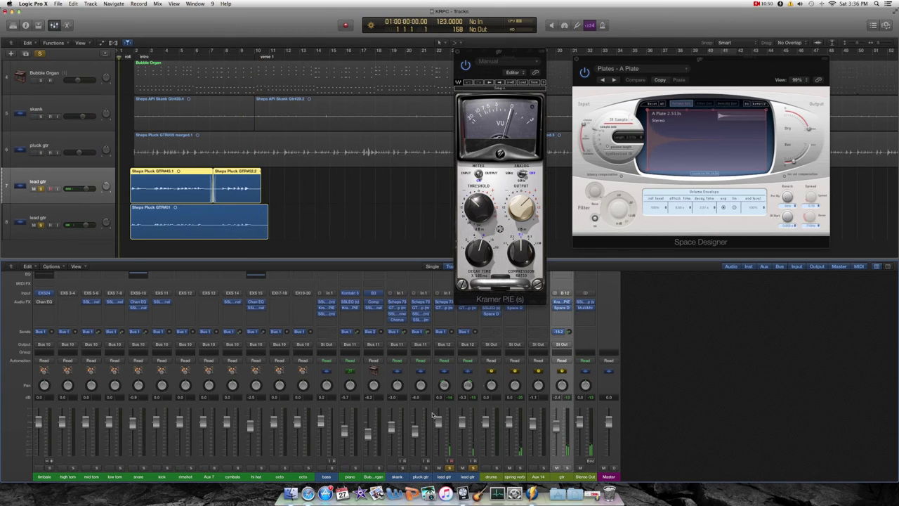
click(446, 476)
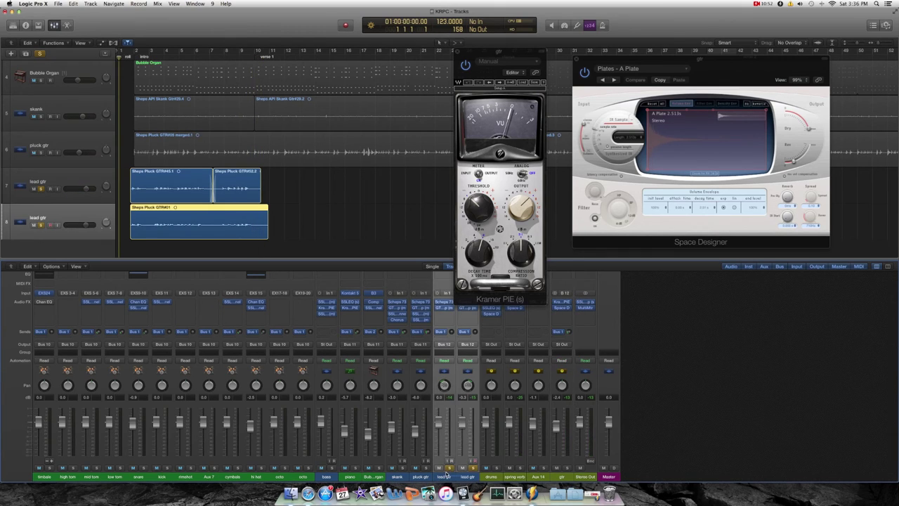
key(super+a)
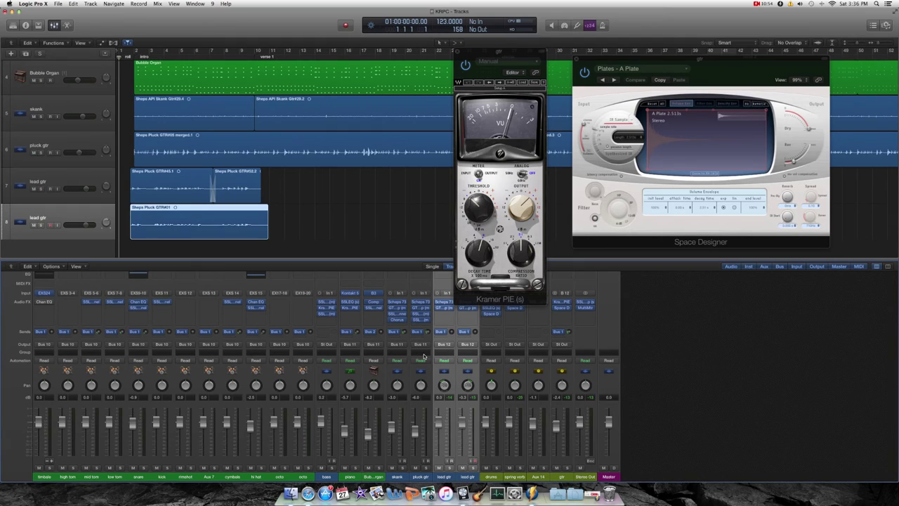
key(space)
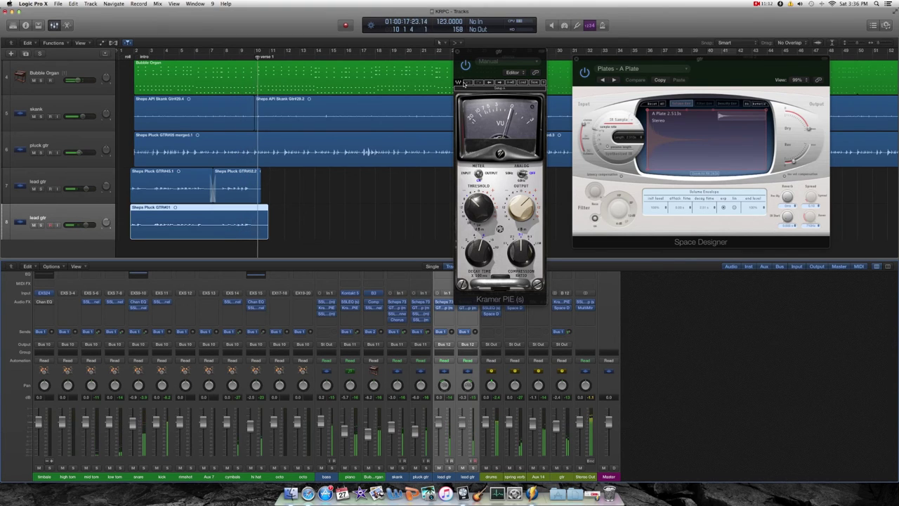
key(super+w)
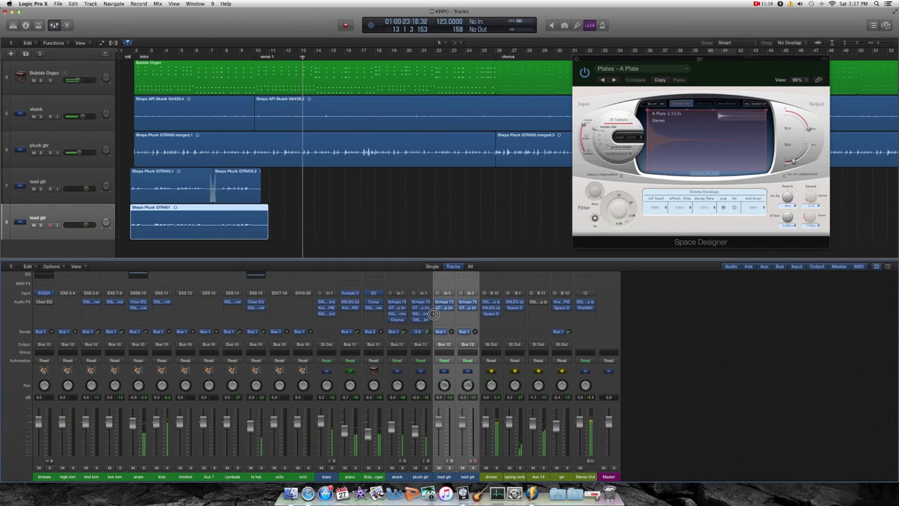
drag(432, 317, 412, 321)
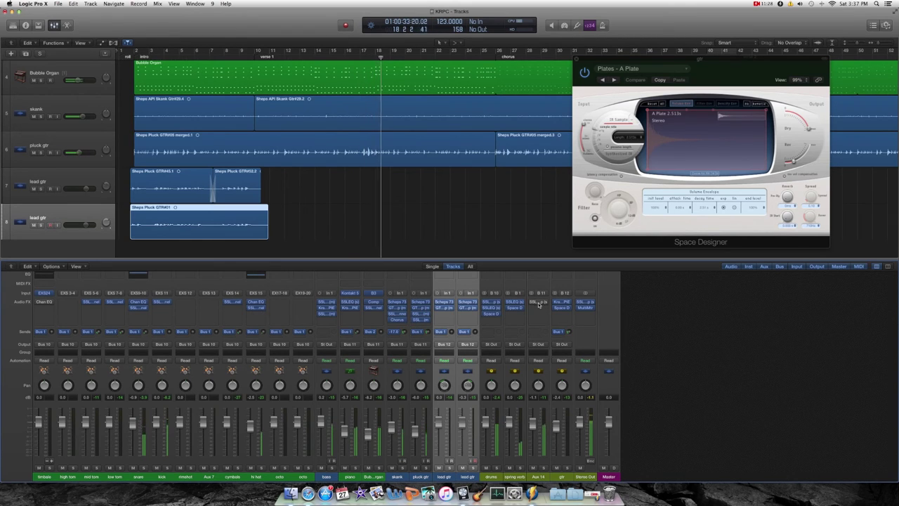
click(539, 477)
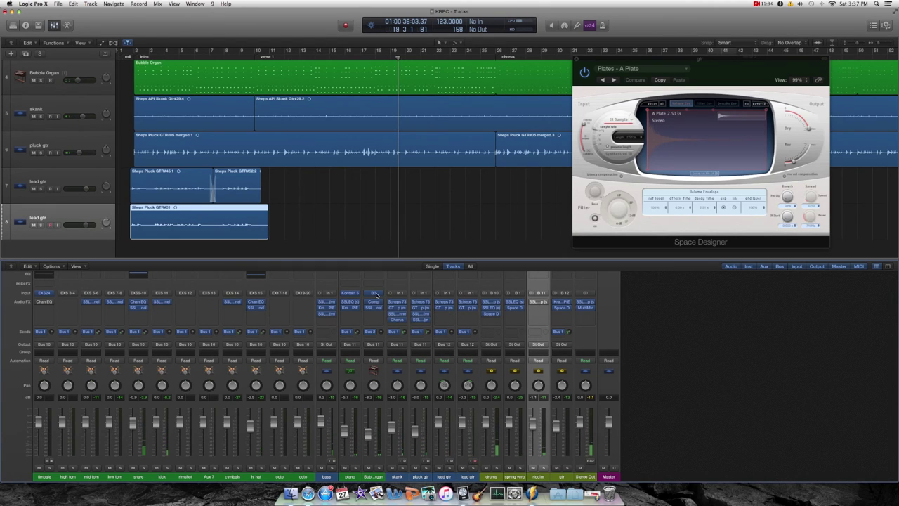
Show the riddim bus's SSLComp on the right, close Space Designer, and return to bar 1.
click(539, 303)
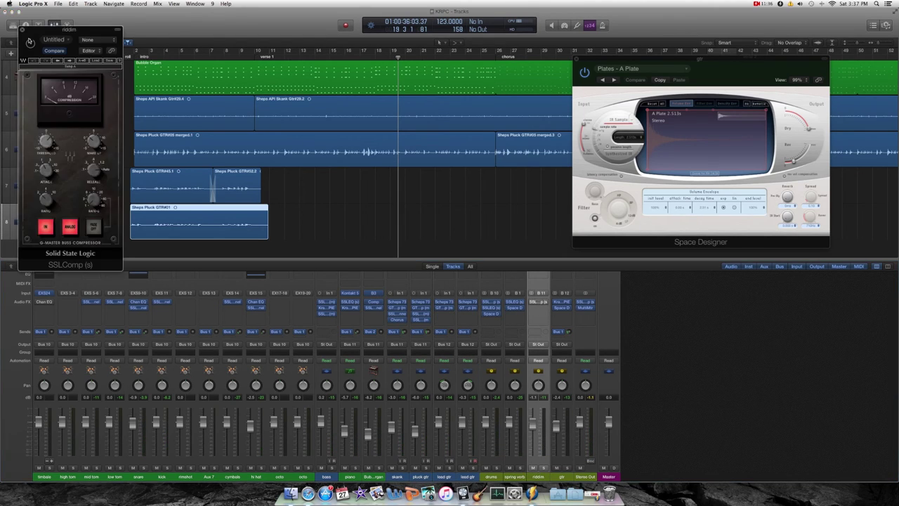
drag(81, 32, 511, 107)
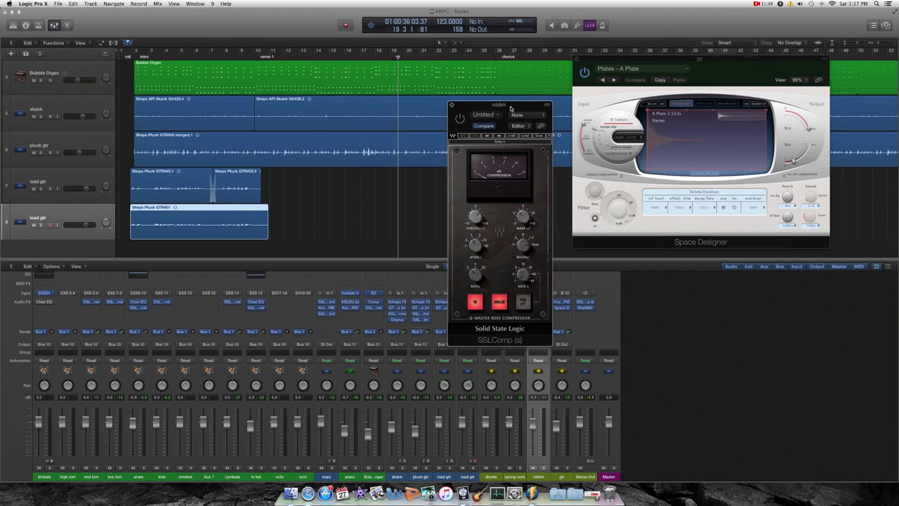
click(578, 63)
key(Return)
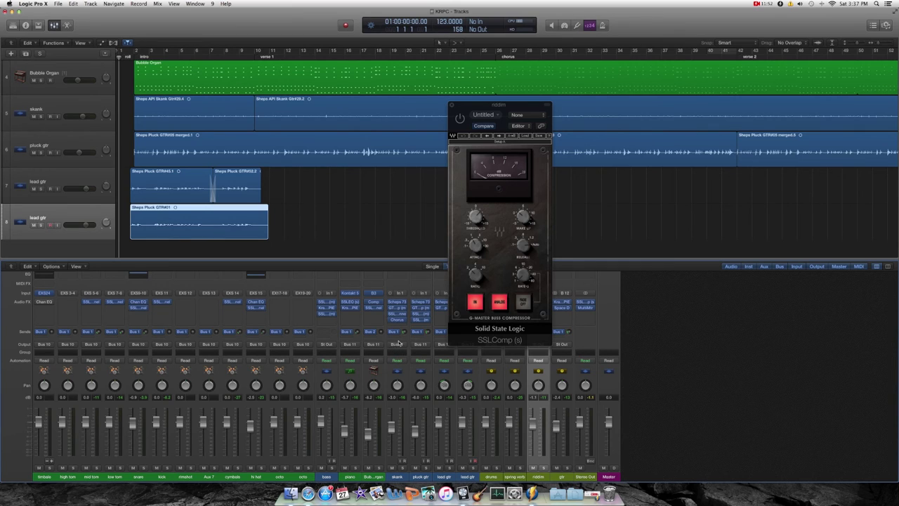
drag(480, 109, 728, 100)
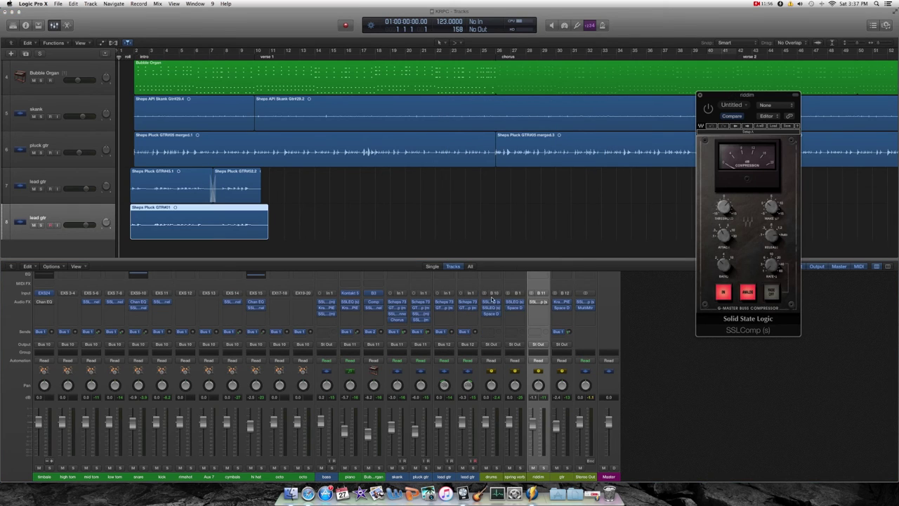
Check the bass Kramer PIE, then solo riddim and spring verb and play from bar 1.
click(326, 309)
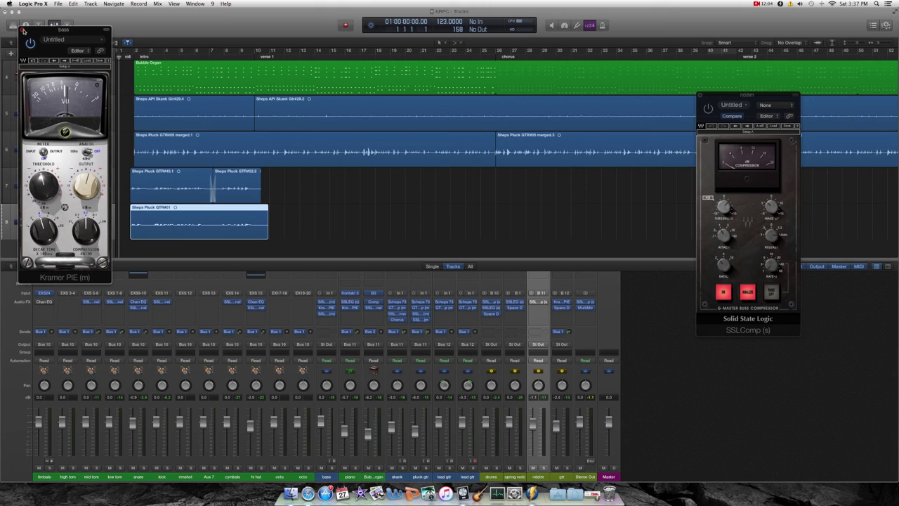
click(24, 31)
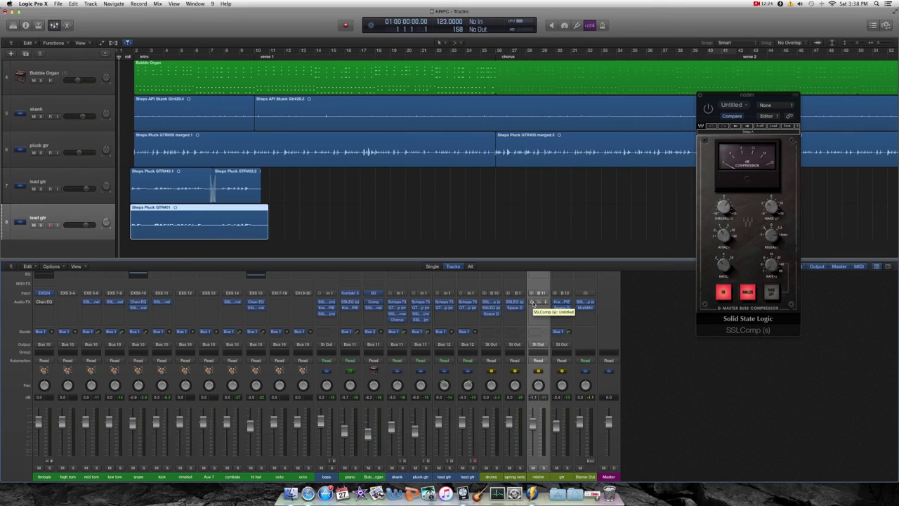
click(542, 467)
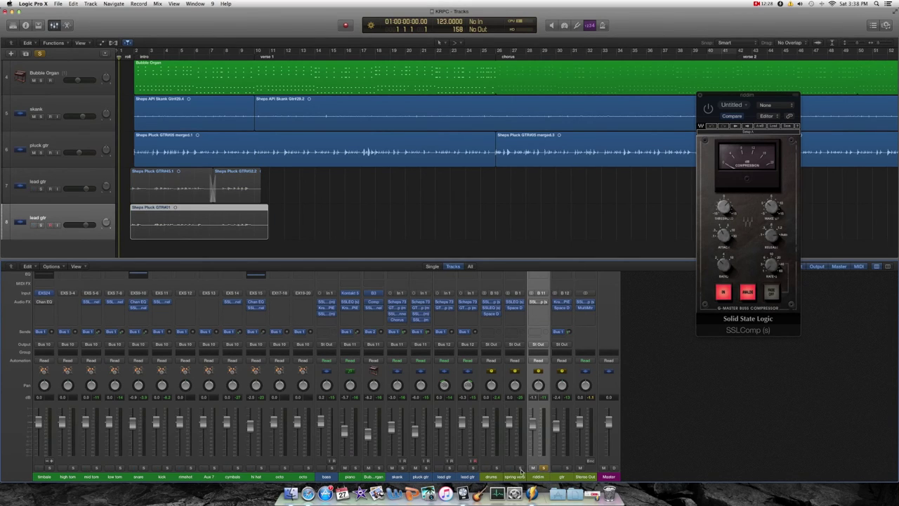
click(519, 468)
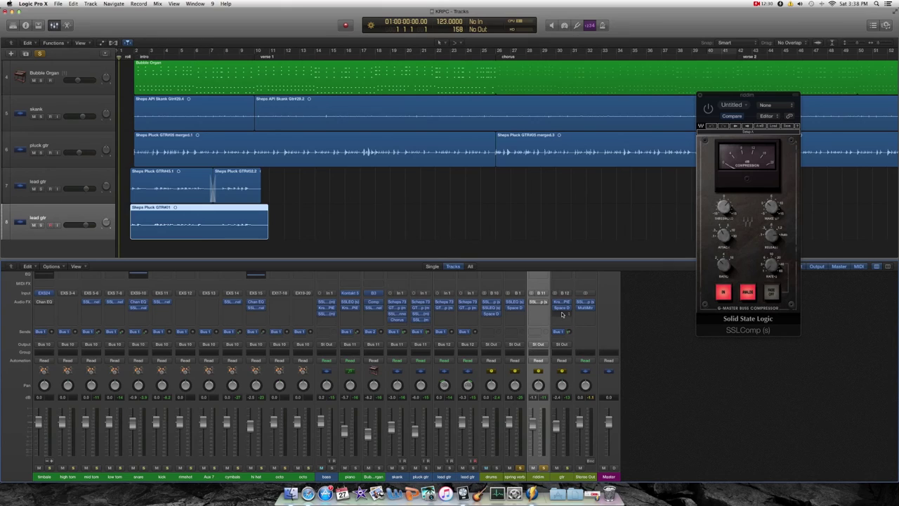
key(space)
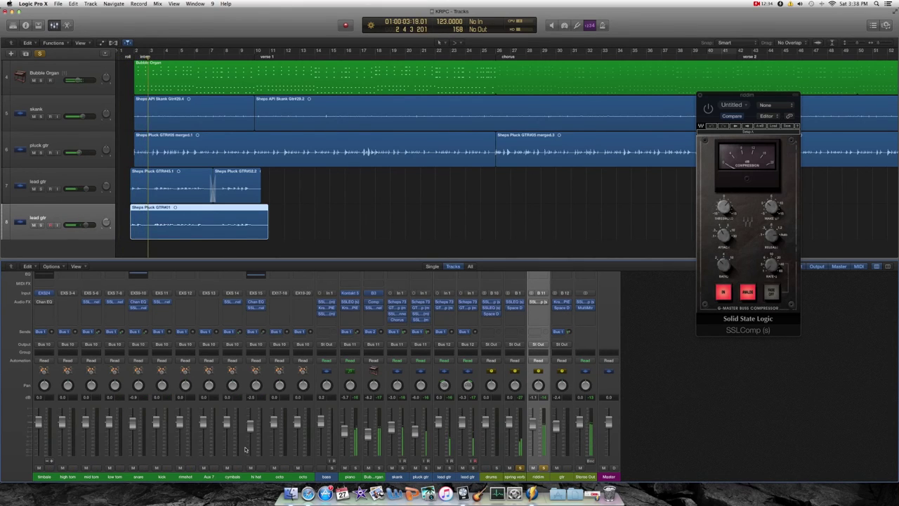
Mute both lead gtr tracks and switch on the riddim SSLComp to compare, then close it.
click(39, 456)
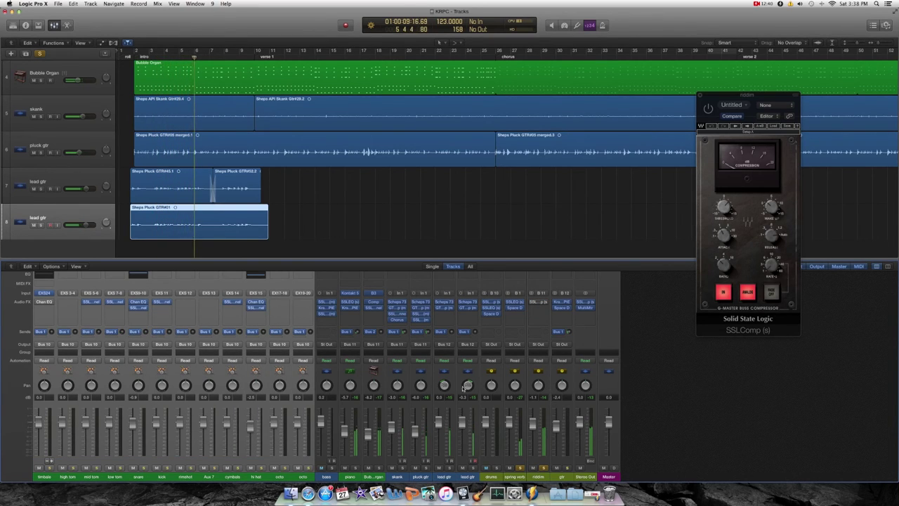
click(462, 468)
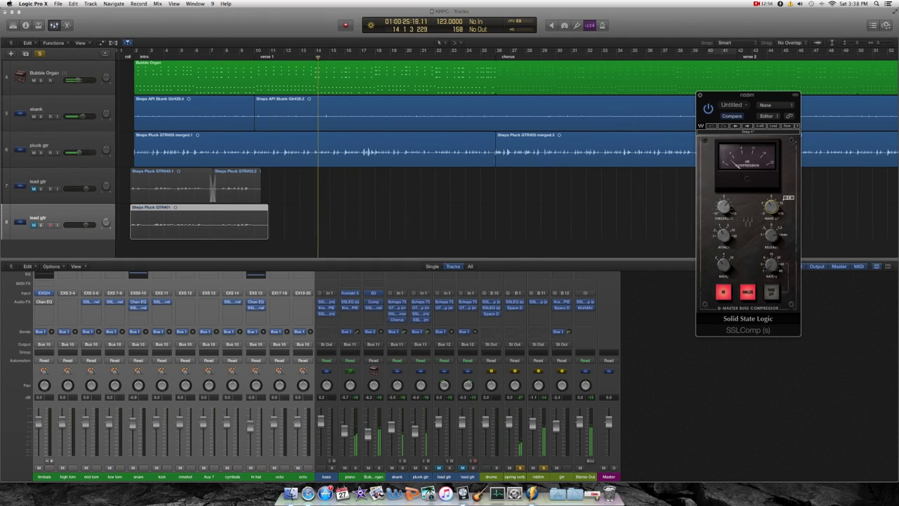
mouse_move(724, 205)
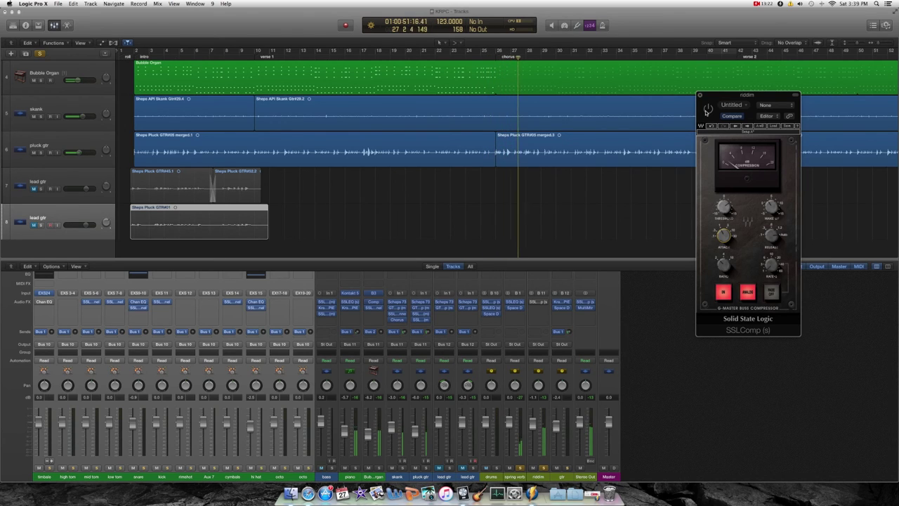
click(707, 110)
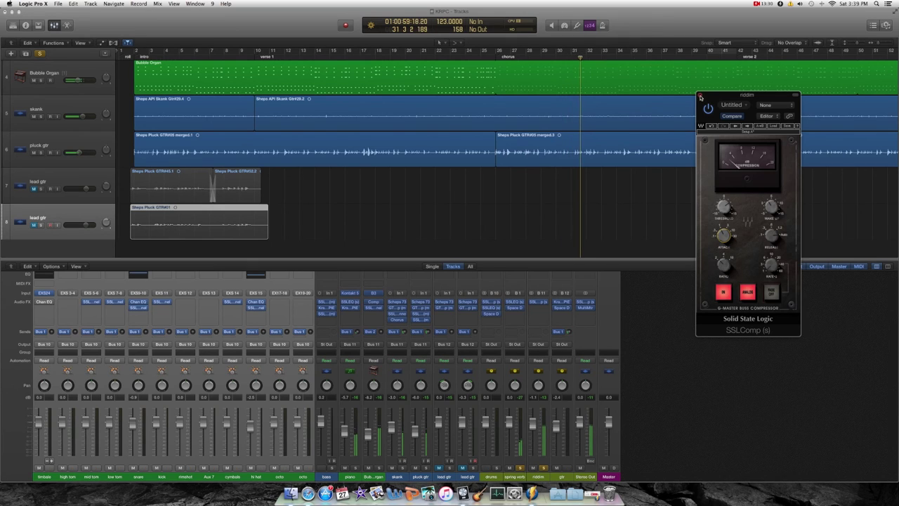
click(700, 96)
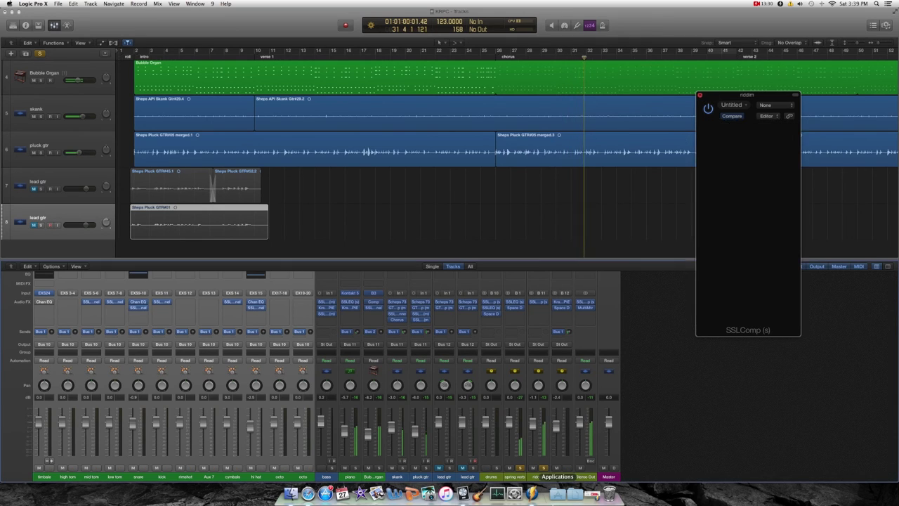
Unsolo the riddim bus and clear the channel selection.
click(543, 468)
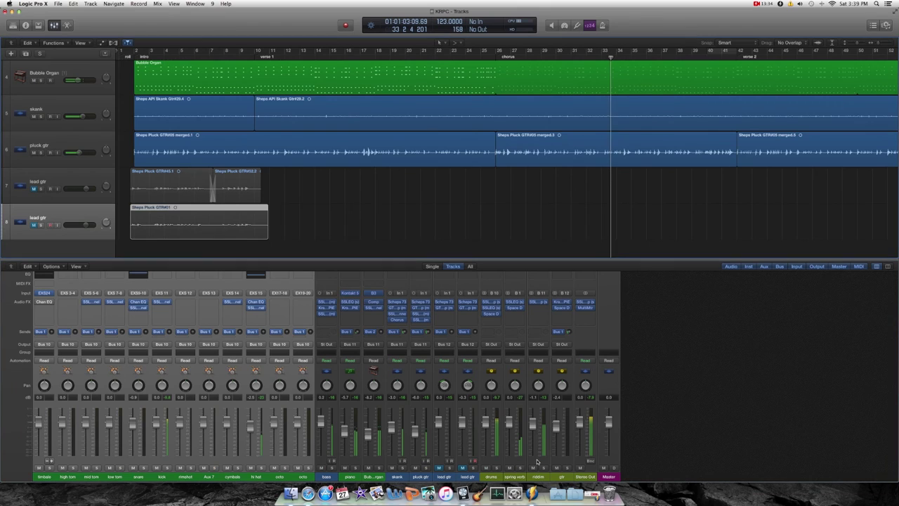
click(676, 416)
click(452, 478)
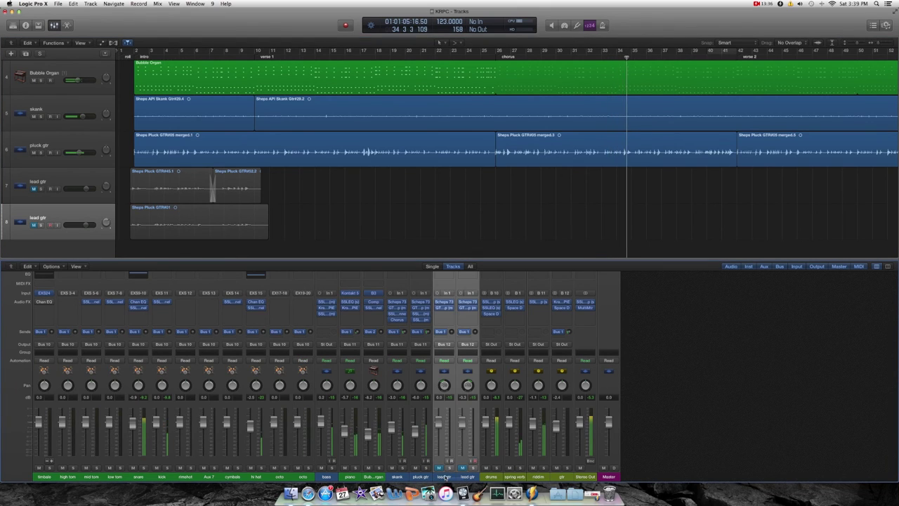
click(760, 345)
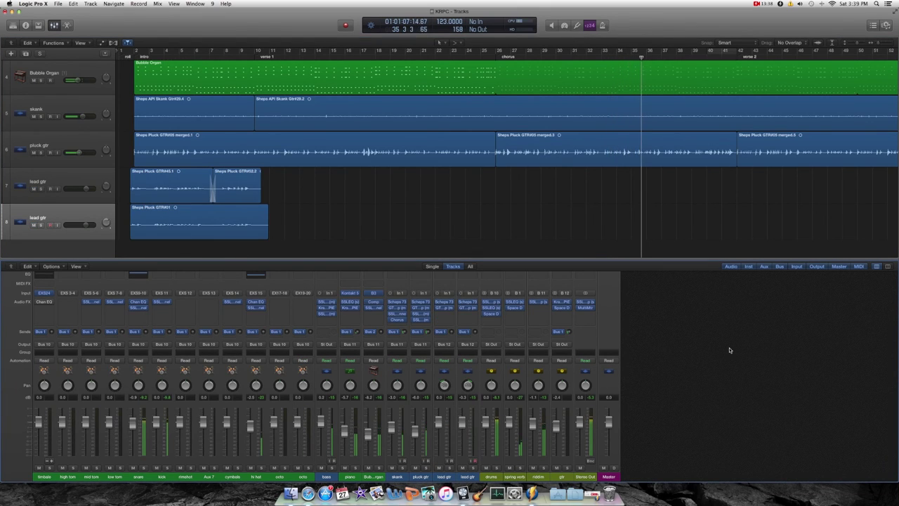
Insert a stereo Space Designer reverb on the riddim channel.
click(538, 307)
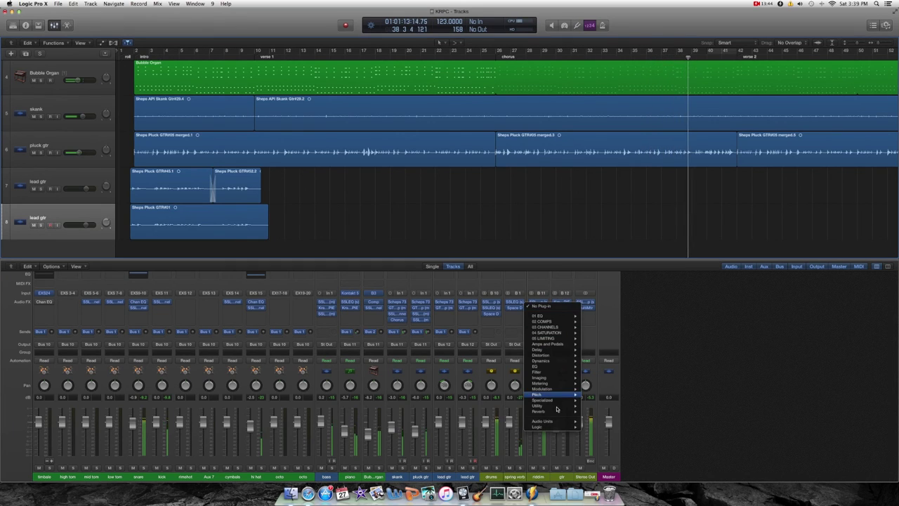
mouse_move(541, 411)
mouse_move(612, 428)
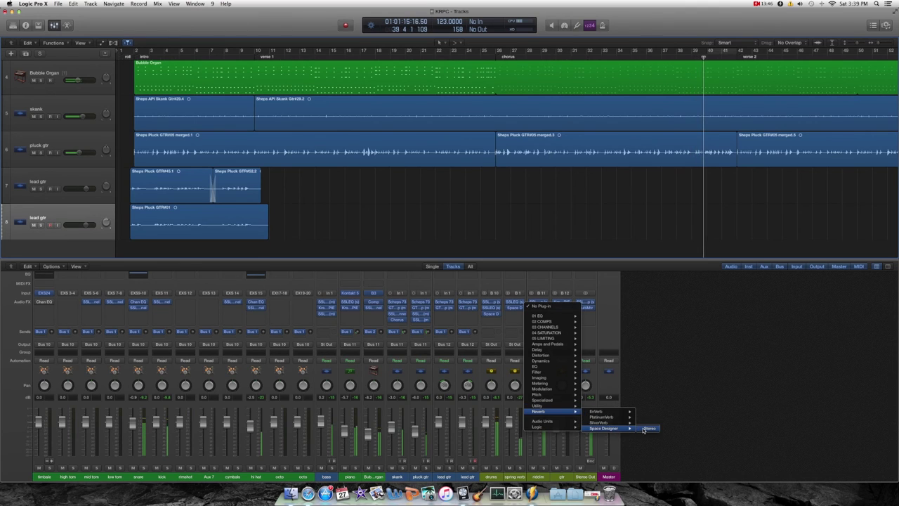
click(650, 428)
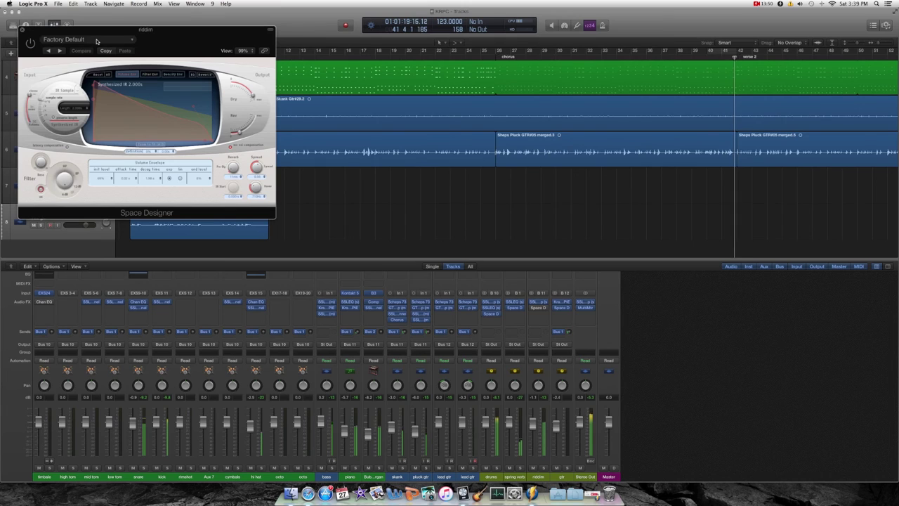
Load the Small Spaces > Rooms > 1.2s Recording Room + preset.
click(65, 39)
mouse_move(98, 210)
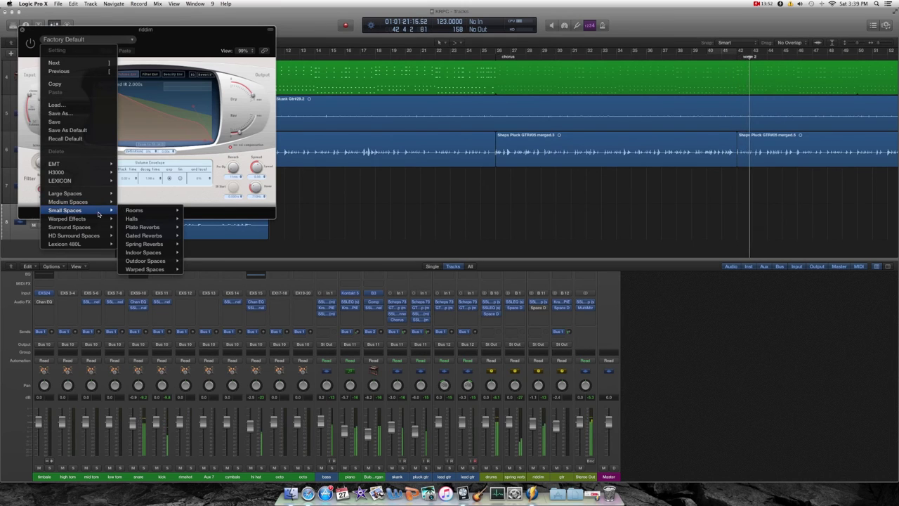
mouse_move(140, 210)
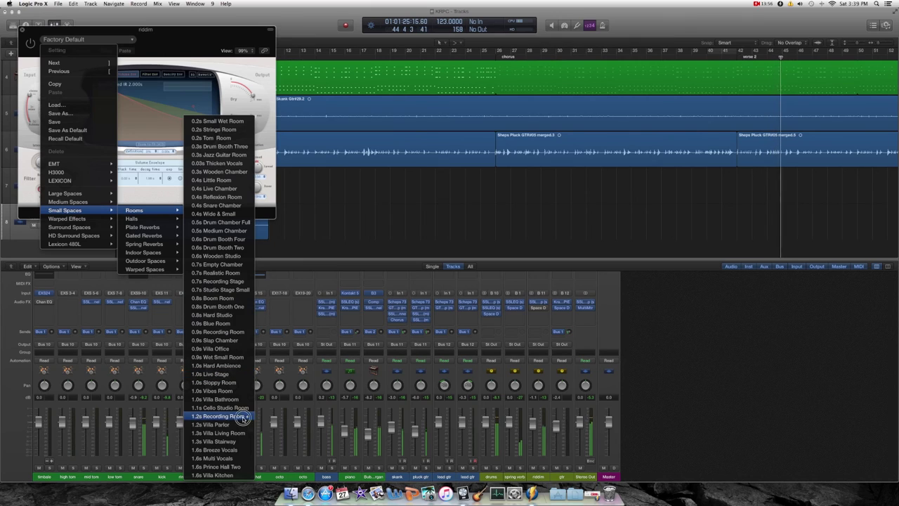
click(218, 416)
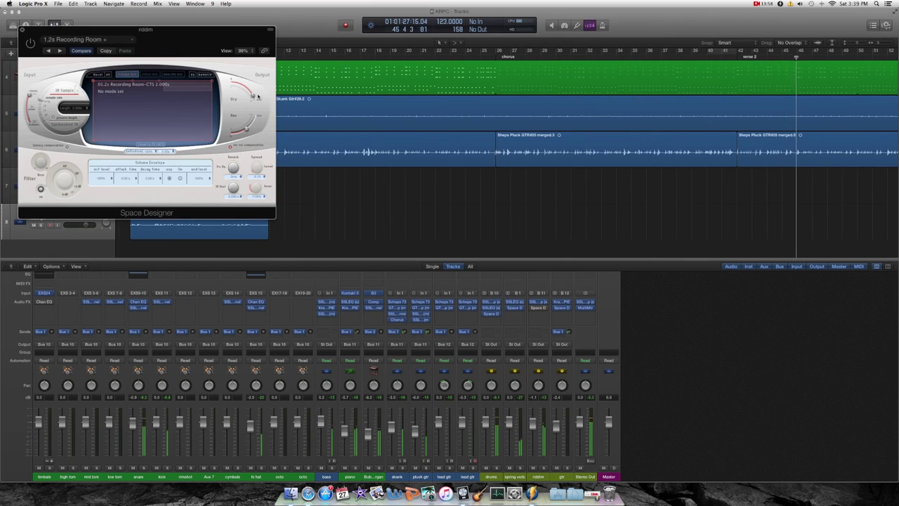
Move the riddim's 1.2s Recording Room Space Designer window from the top-left to the screen centre.
mouse_move(242, 132)
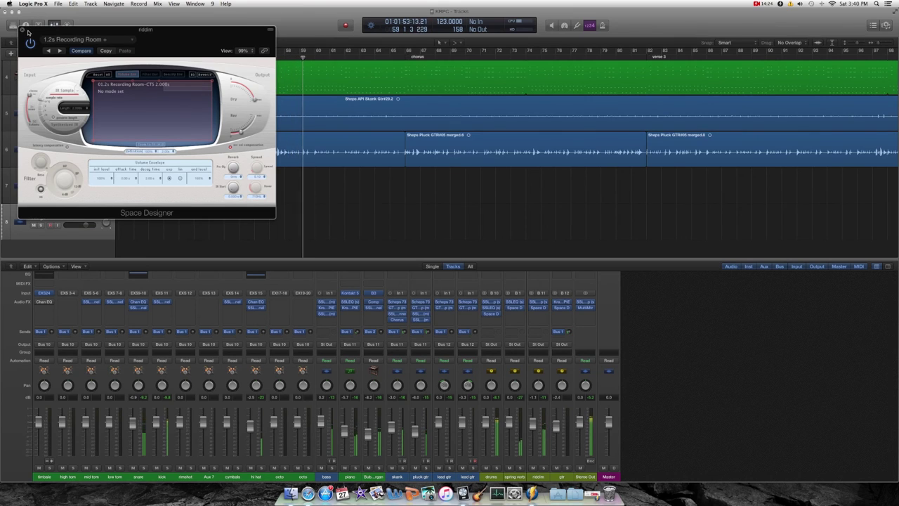
drag(152, 49, 438, 115)
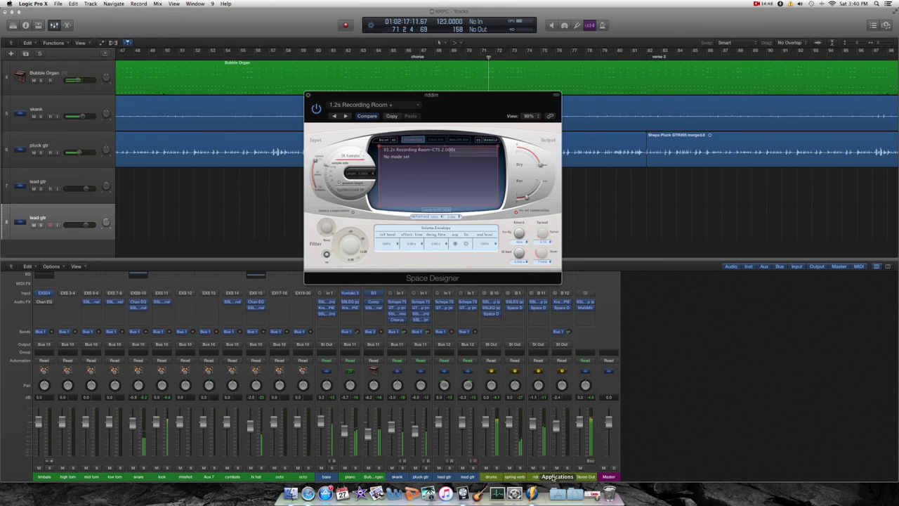
Solo the riddim bus and compare its Space Designer reverb switched on and off.
click(544, 467)
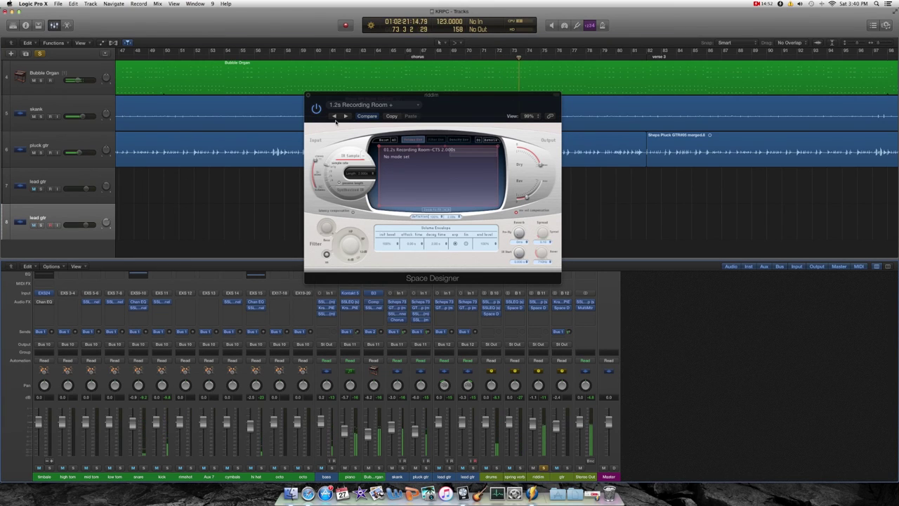
click(316, 109)
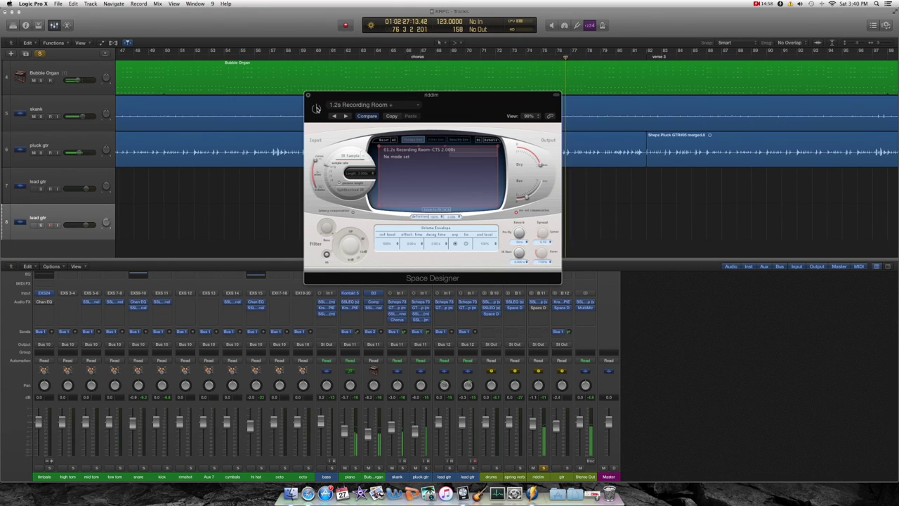
click(316, 109)
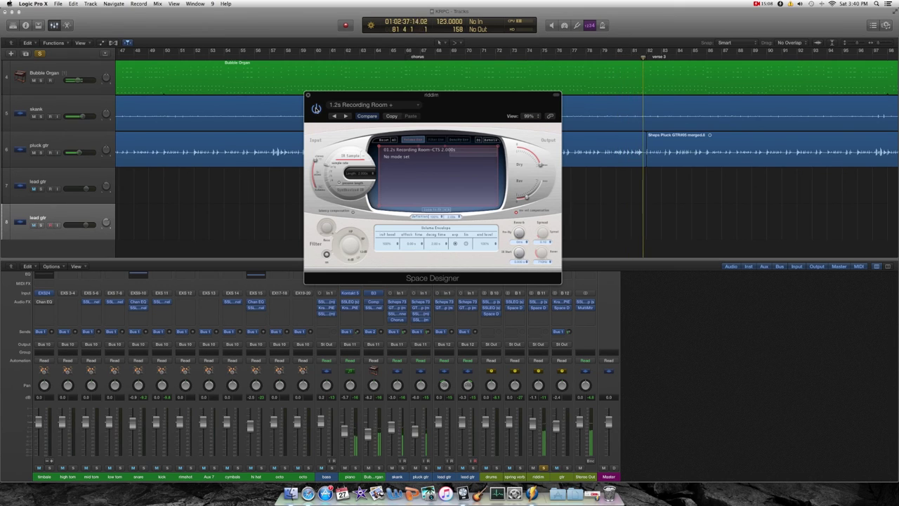
Adjust the reverb's Bus level, close the Space Designer window, and show the pluck gtr send.
click(556, 458)
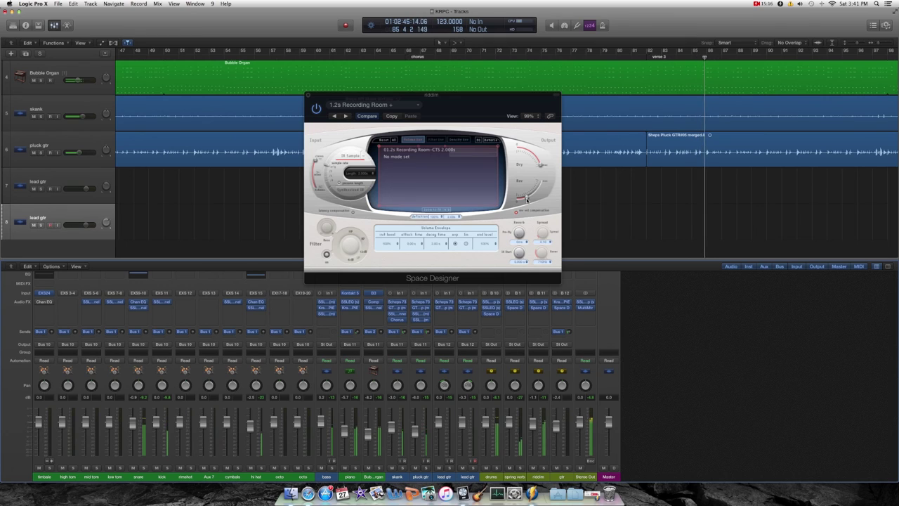
click(526, 198)
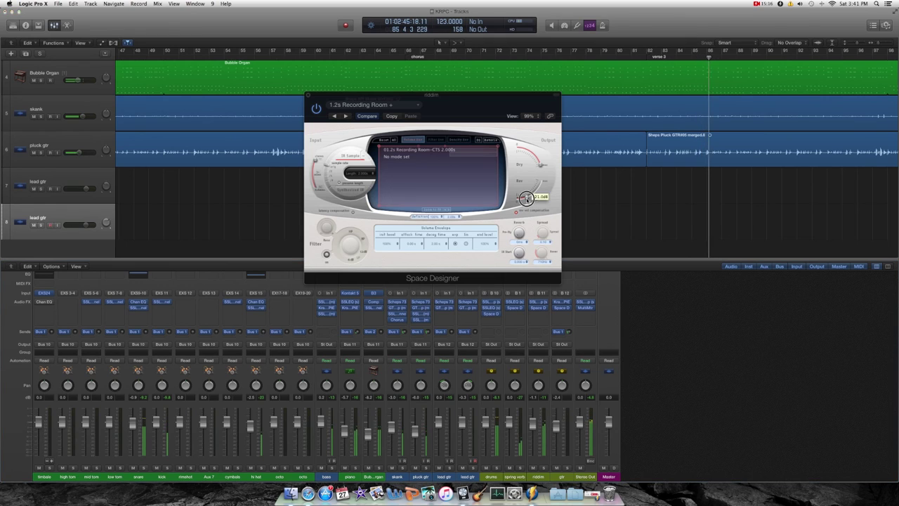
click(307, 95)
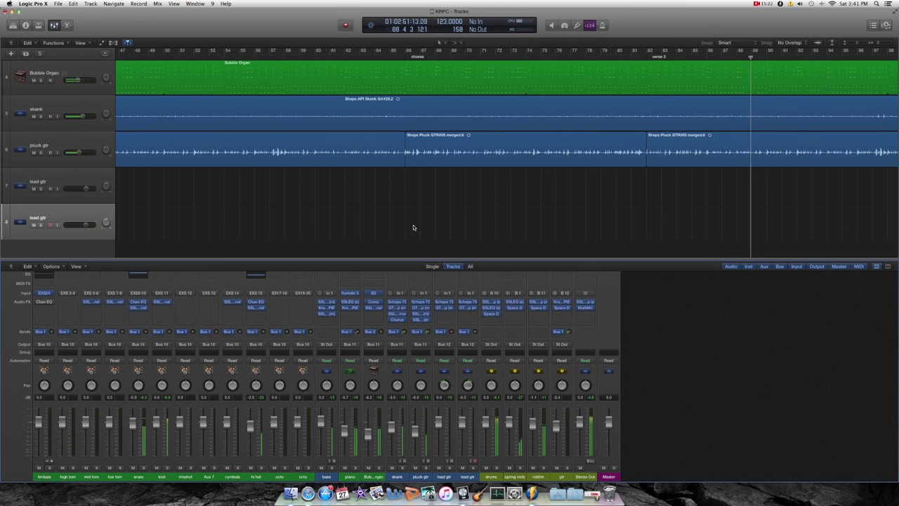
click(428, 332)
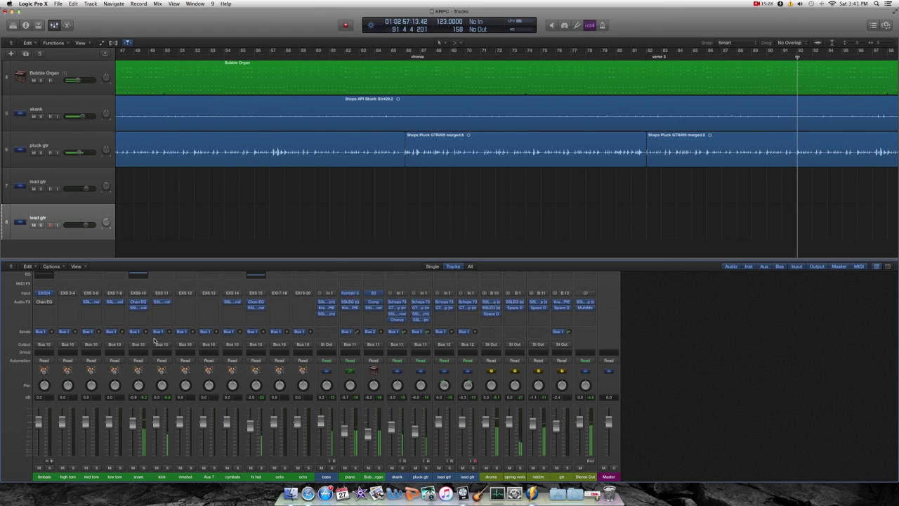
Set the Bus 1 sends to -20.0 on the snare and -44.0 on the hi hat.
mouse_move(146, 332)
mouse_down()
mouse_move(149, 307)
mouse_move(149, 325)
mouse_up()
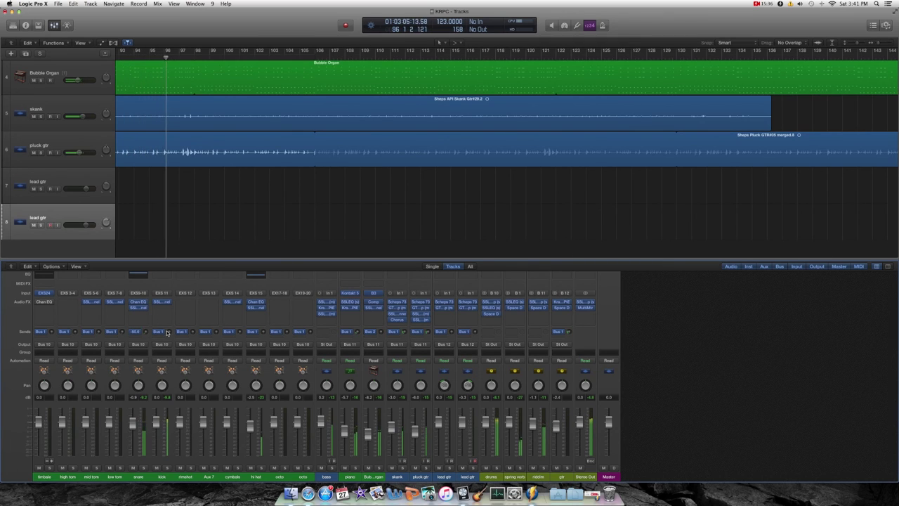
mouse_move(262, 331)
mouse_down()
mouse_move(272, 292)
mouse_move(268, 331)
mouse_up()
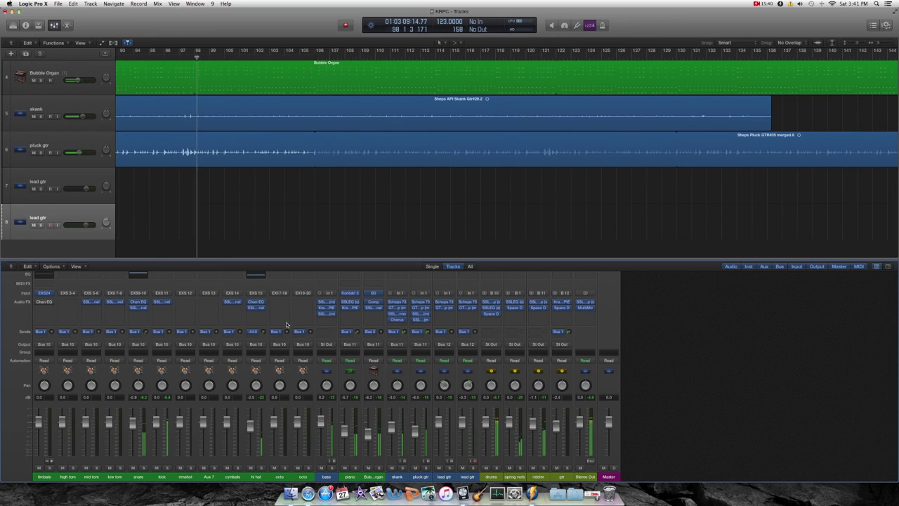
key(space)
key(Return)
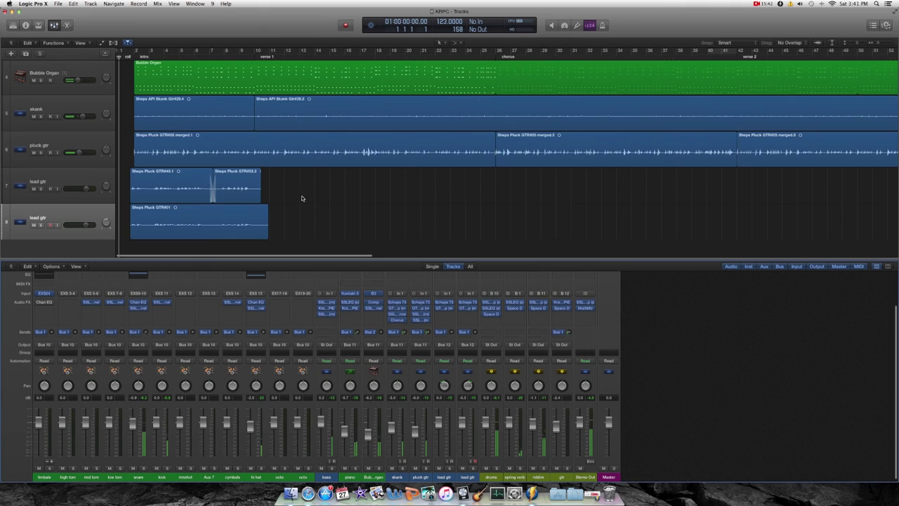
scroll(301, 197, up, 5)
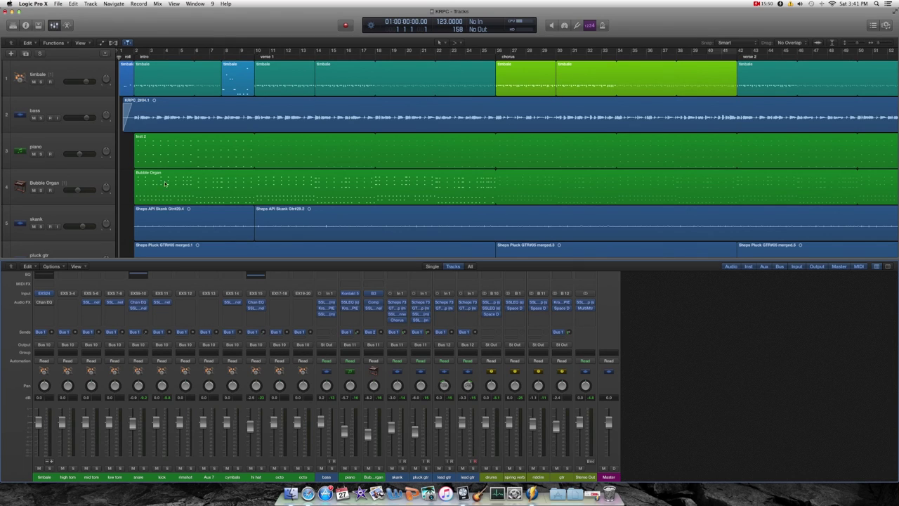
click(204, 186)
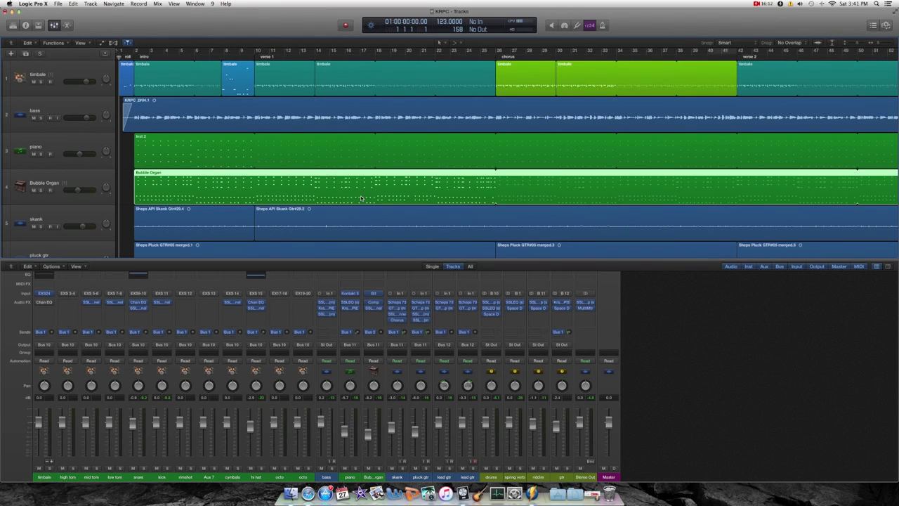
scroll(355, 183, down, 2)
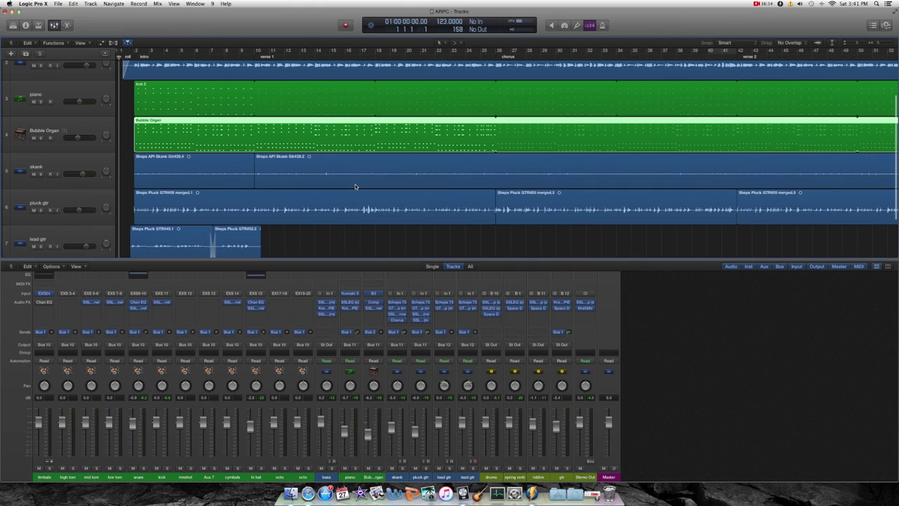
scroll(355, 184, down, 2)
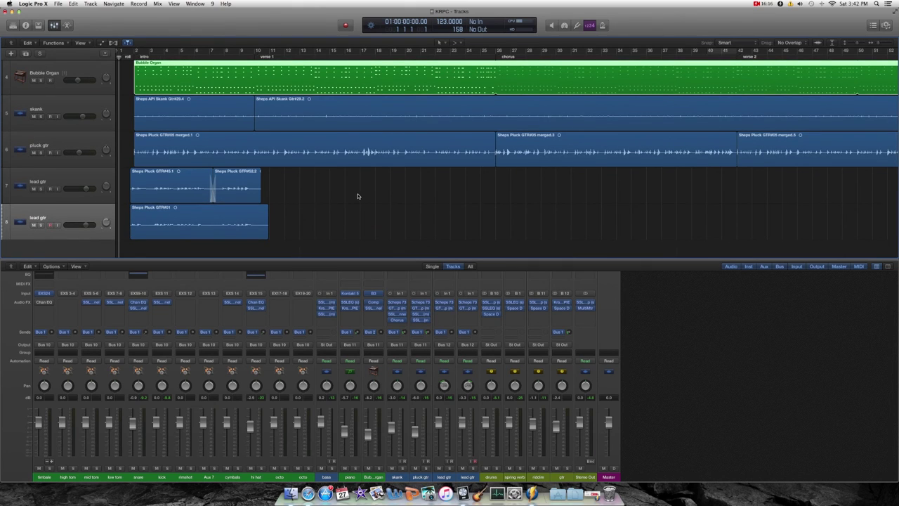